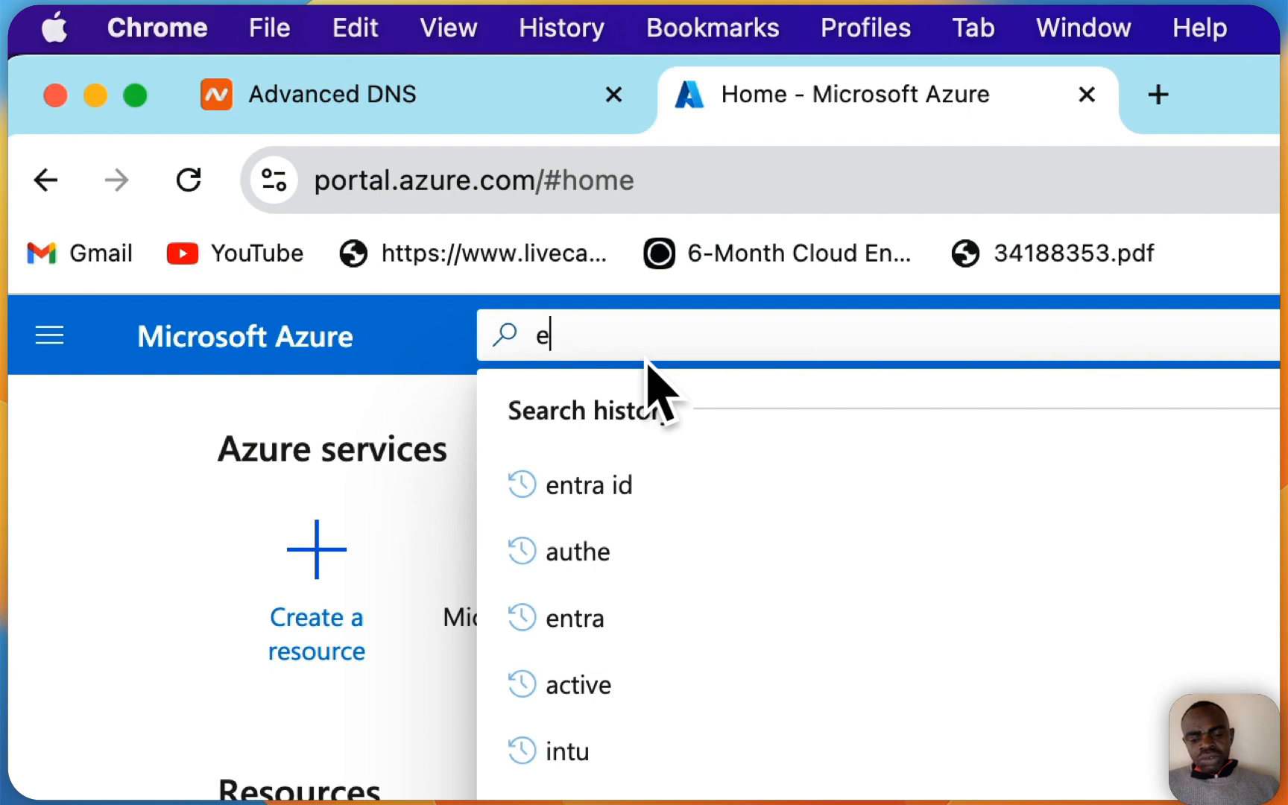
Step: Search the Azure portal for Entra ID, open Microsoft Entra ID and go to the directory's custom domain names
{"action": "type", "text": "id"}
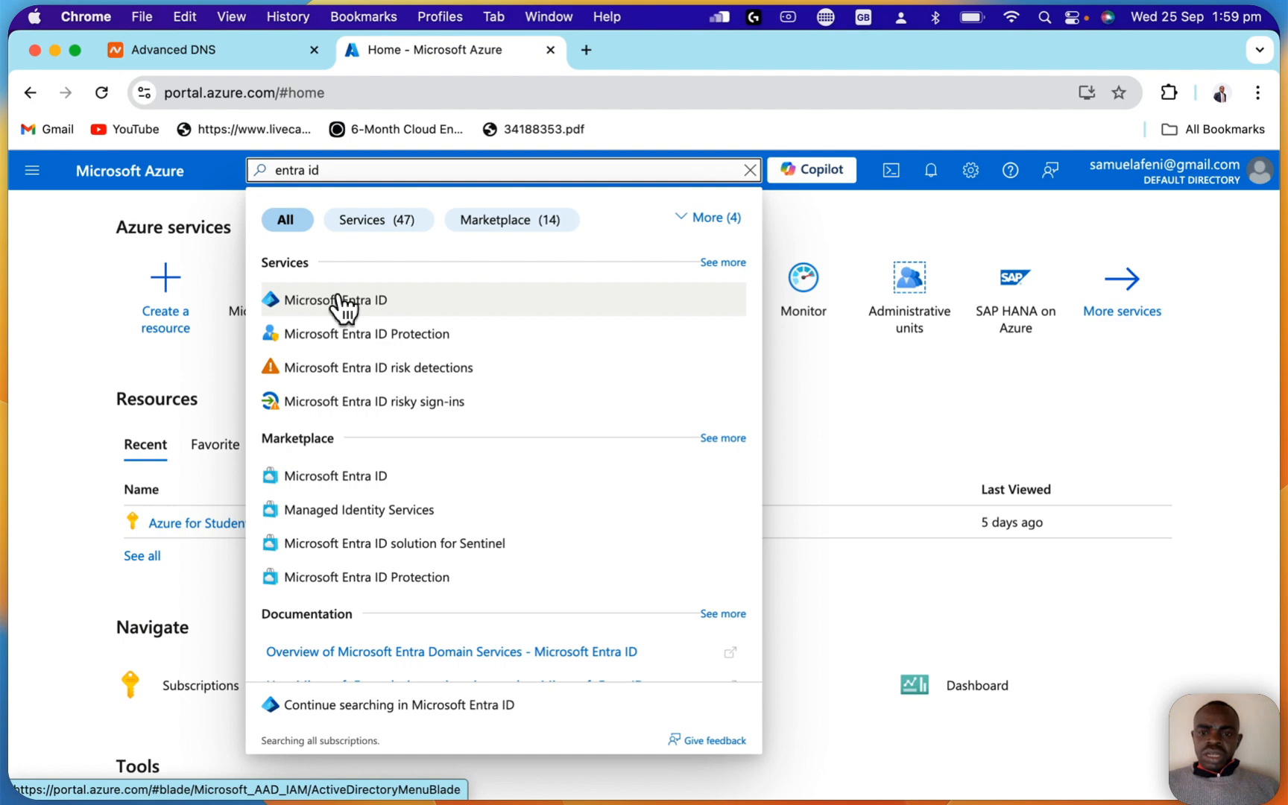
{"action": "left_click", "coordinate": [357, 302]}
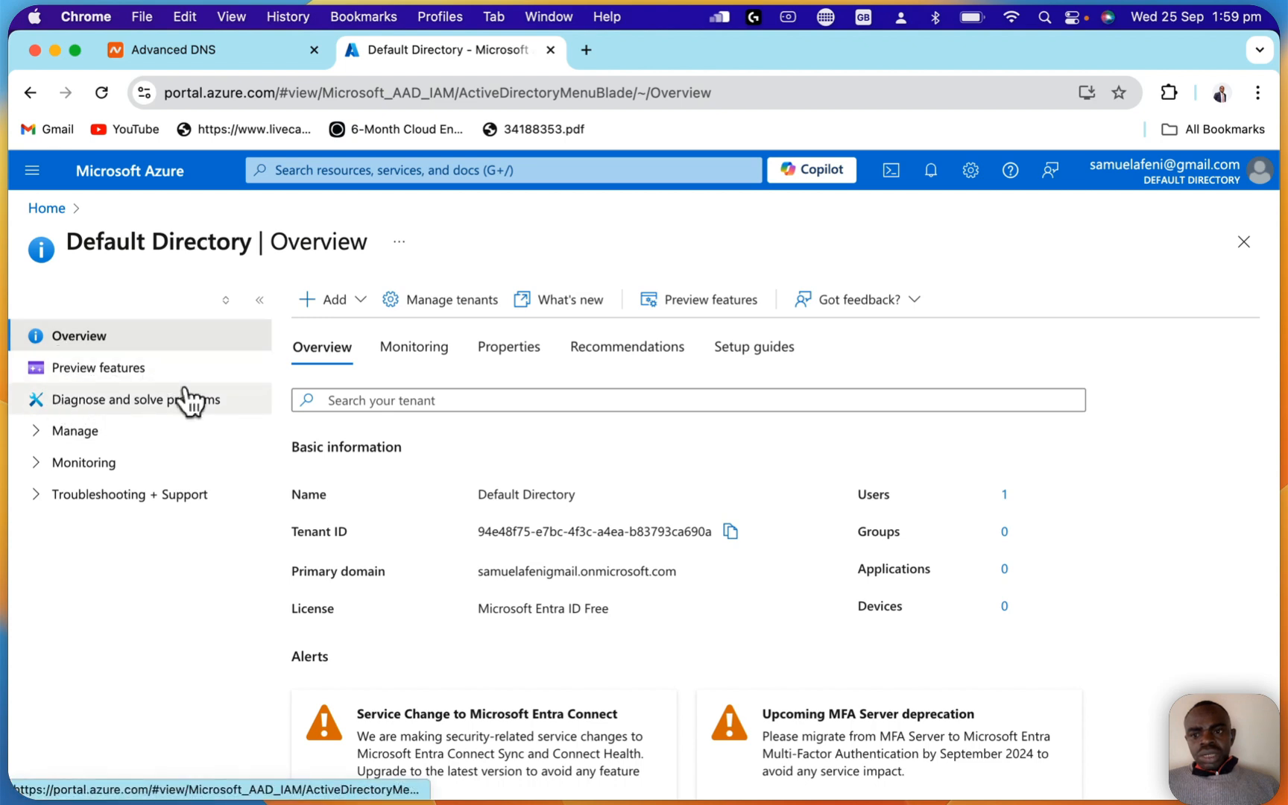
{"action": "left_click", "coordinate": [60, 441]}
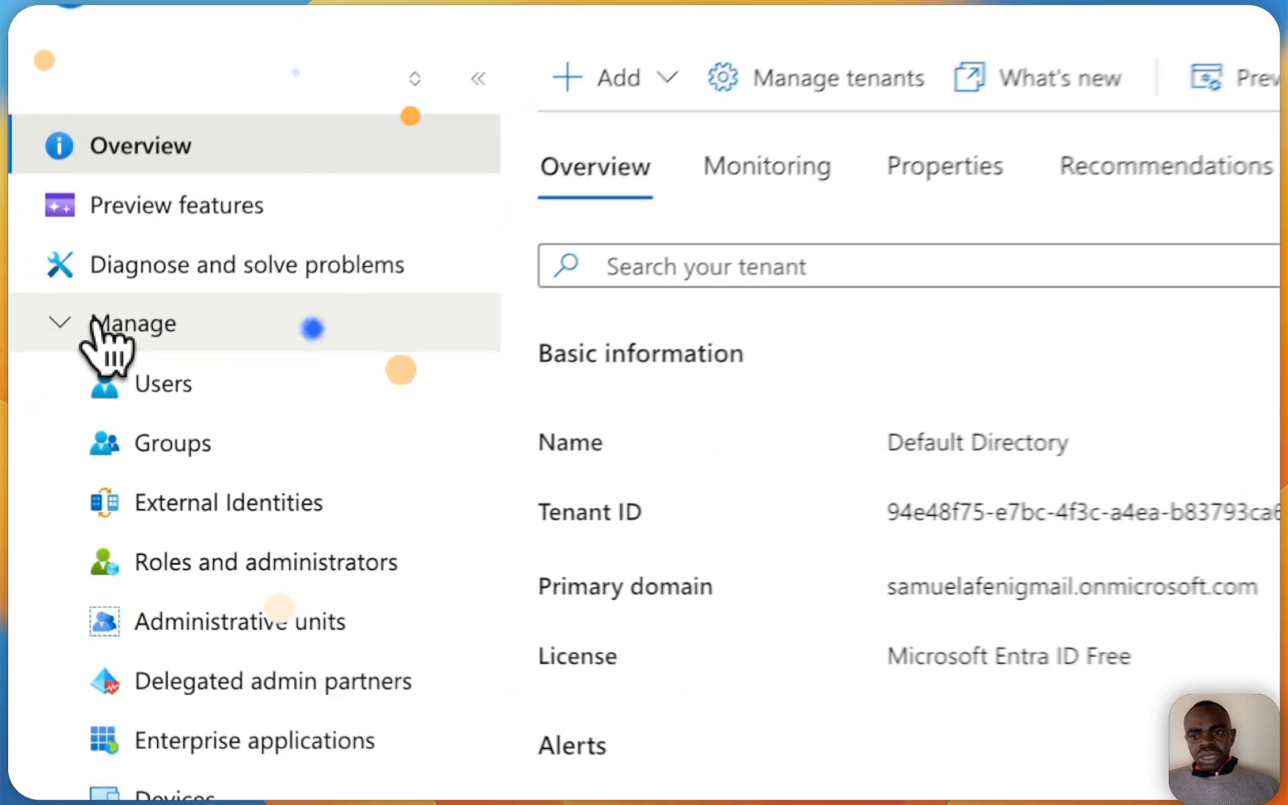
{"action": "scroll", "coordinate": [168, 466], "scroll_direction": "down", "scroll_amount": 8}
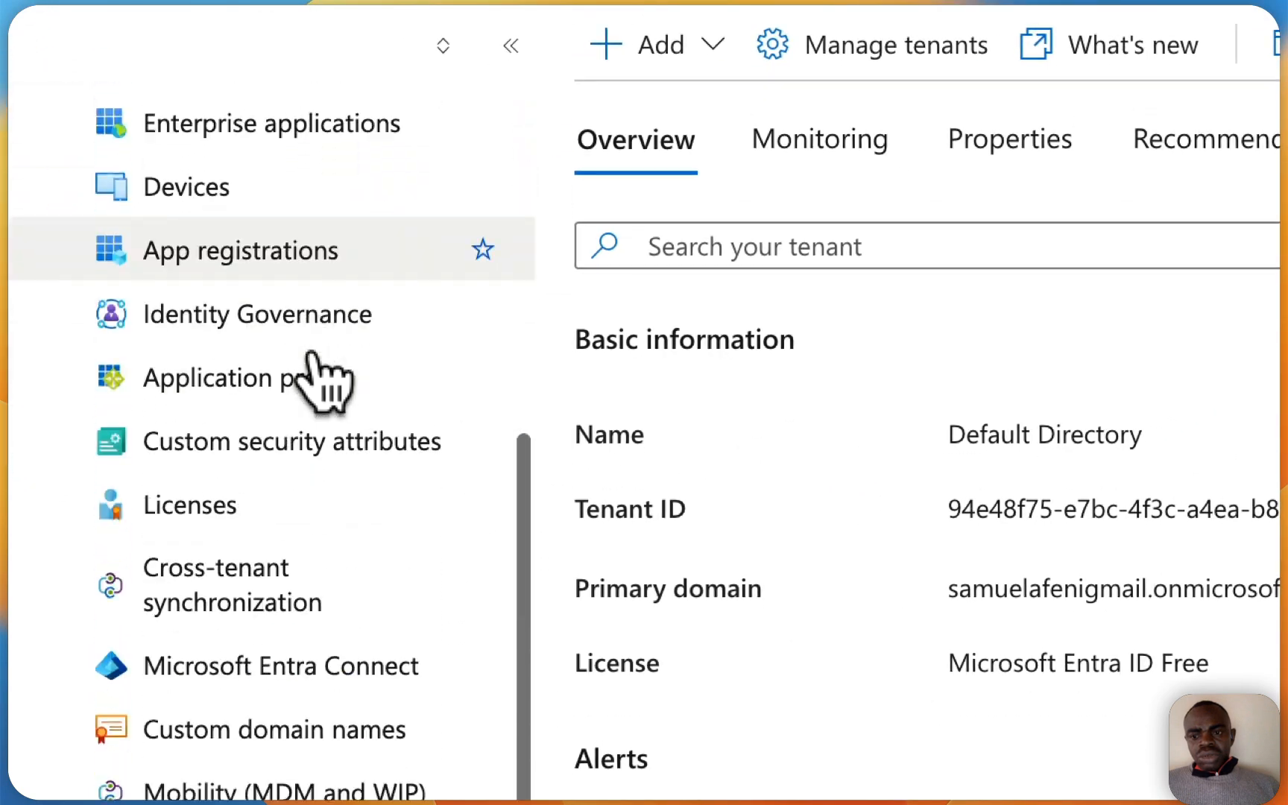
{"action": "scroll", "coordinate": [325, 377], "scroll_direction": "down", "scroll_amount": 4}
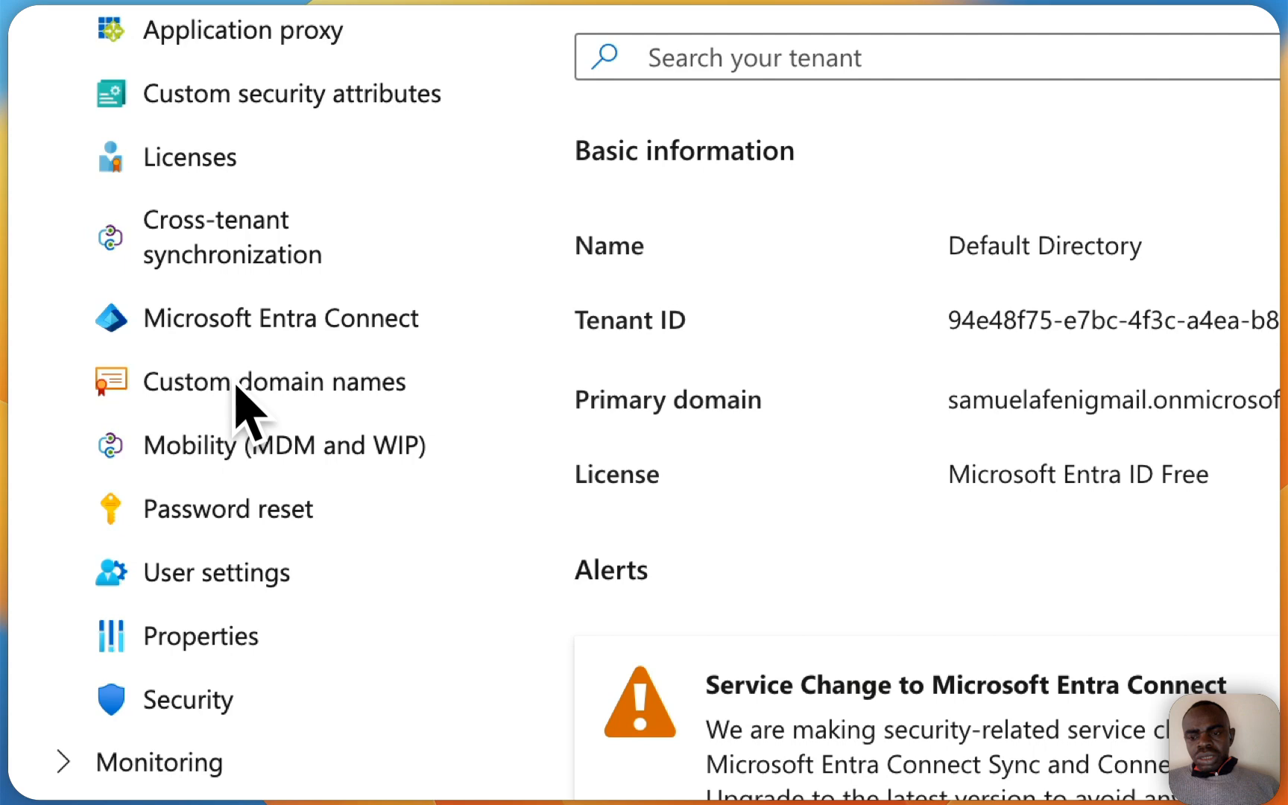
{"action": "left_click", "coordinate": [259, 383]}
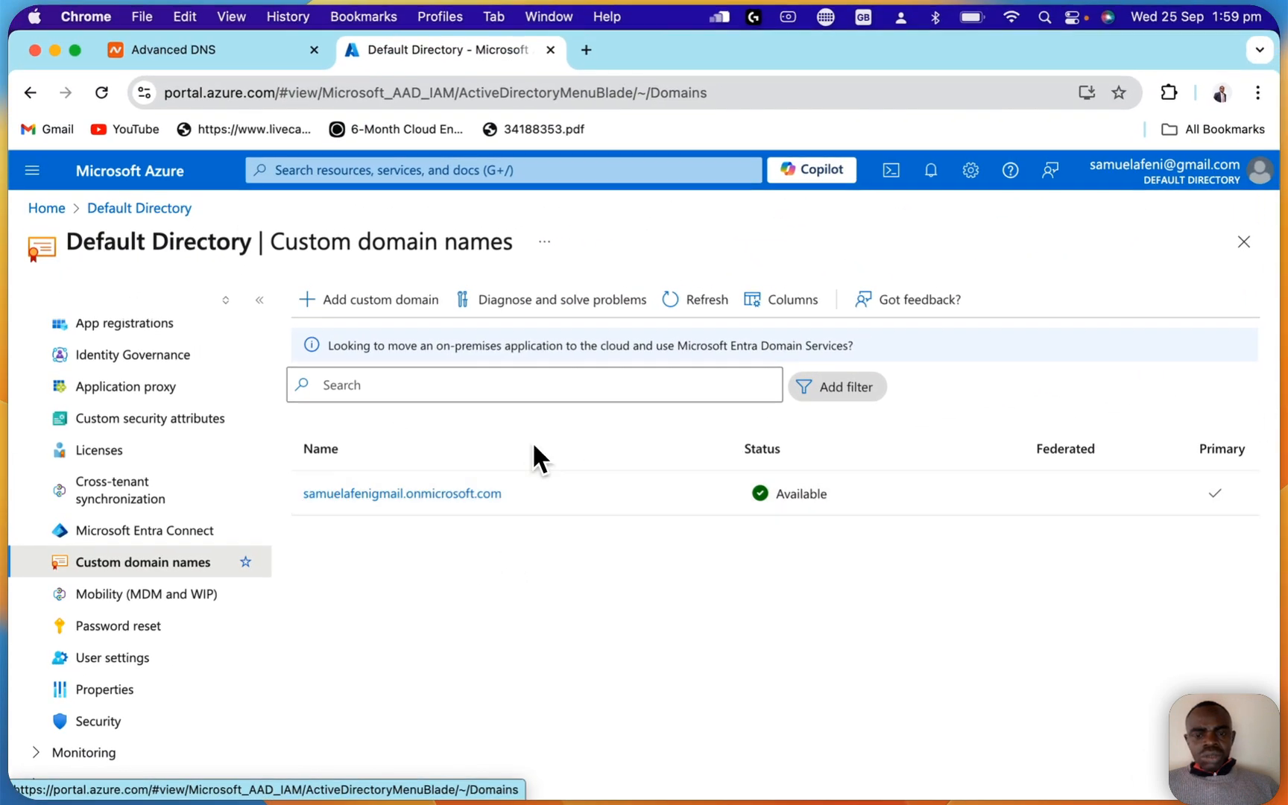
Step: Add xtasoft.com as a custom domain of the default directory
{"action": "left_click", "coordinate": [350, 299]}
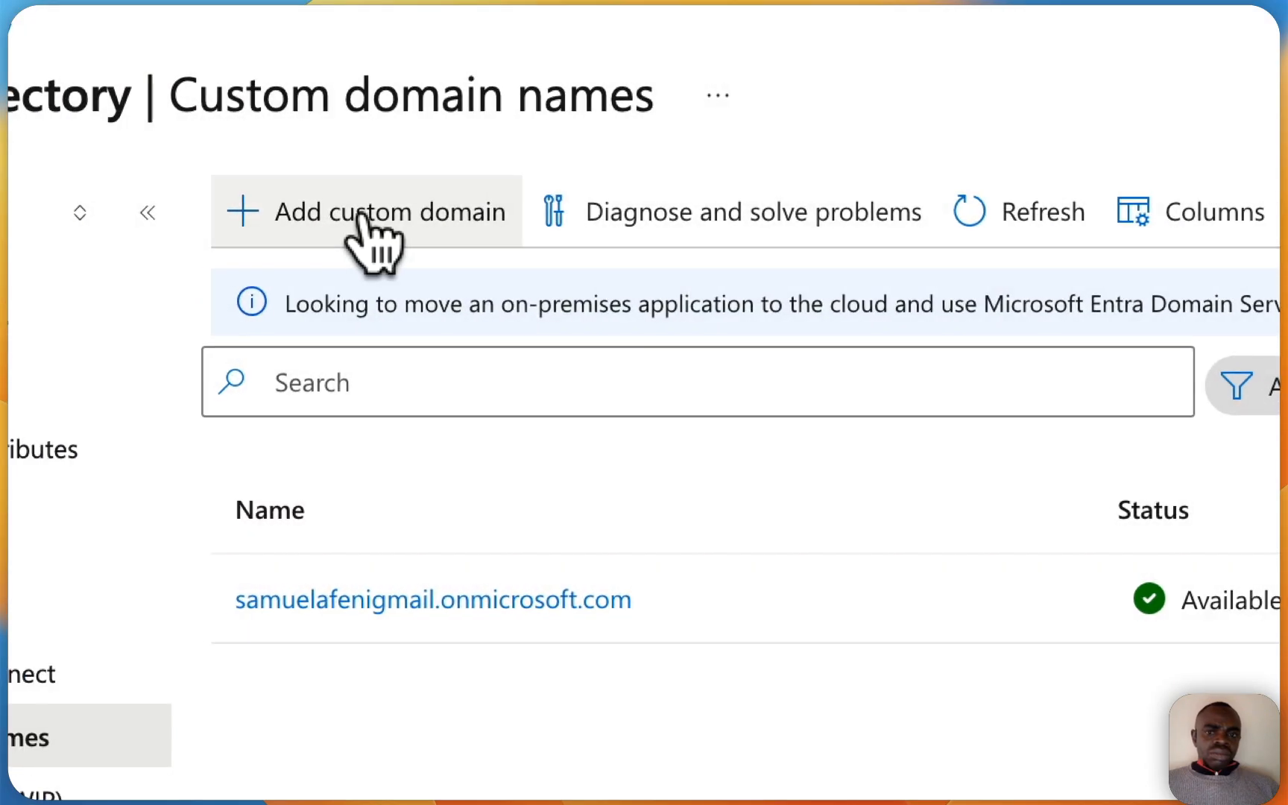
{"action": "left_click", "coordinate": [373, 239]}
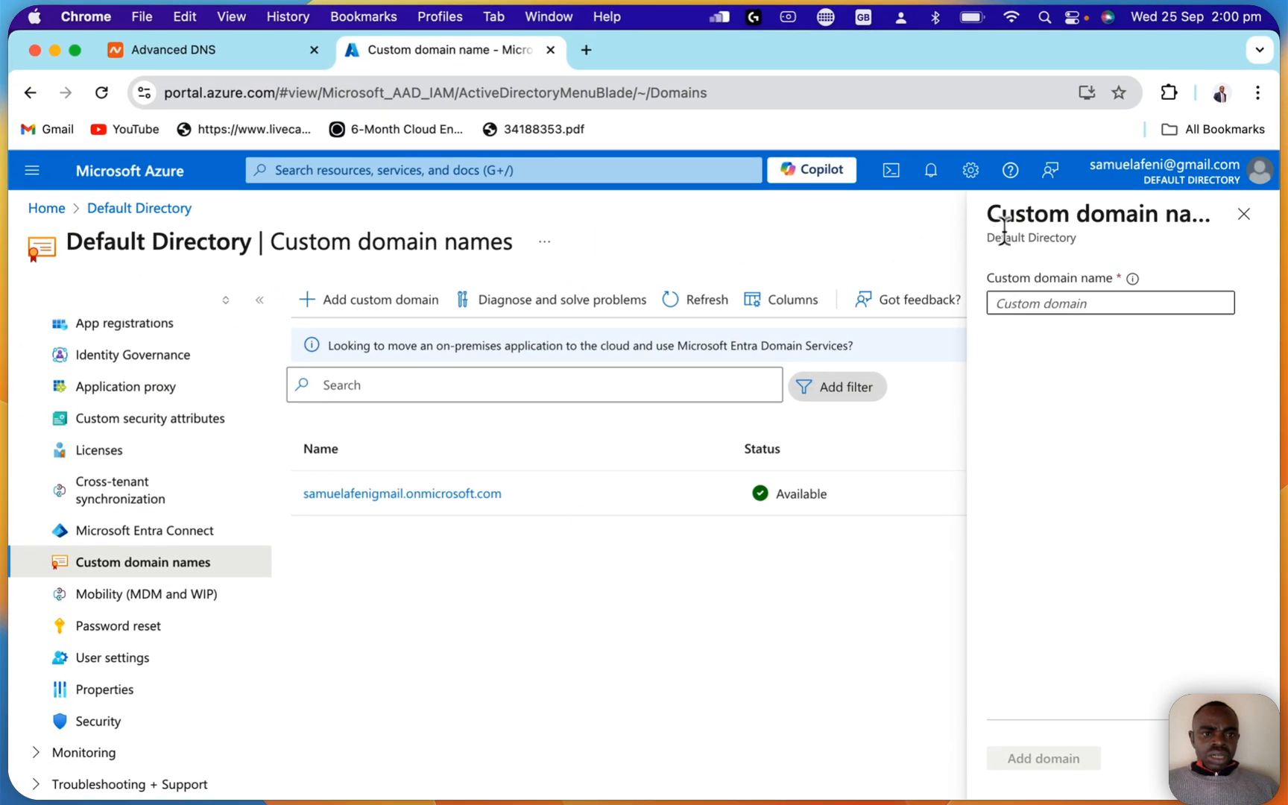
{"action": "left_click", "coordinate": [1028, 301]}
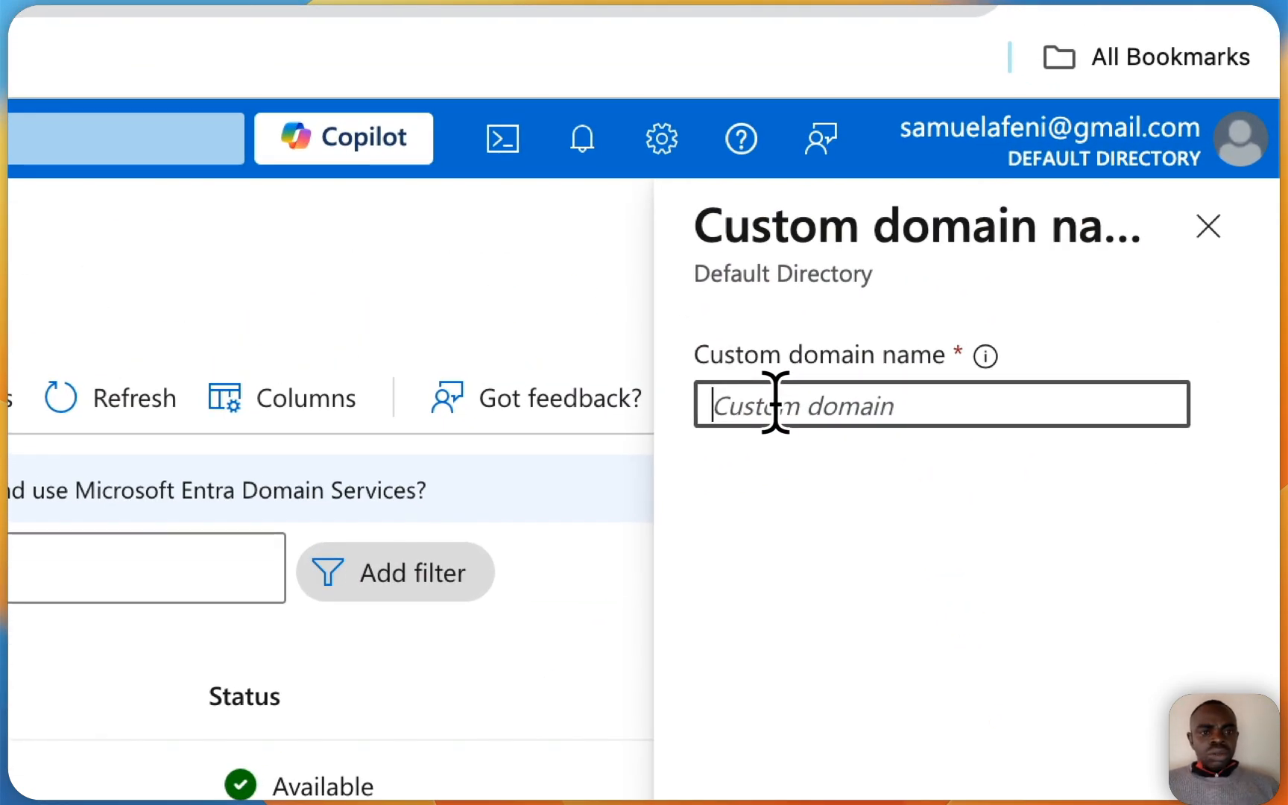
{"action": "type", "text": "xtasc"}
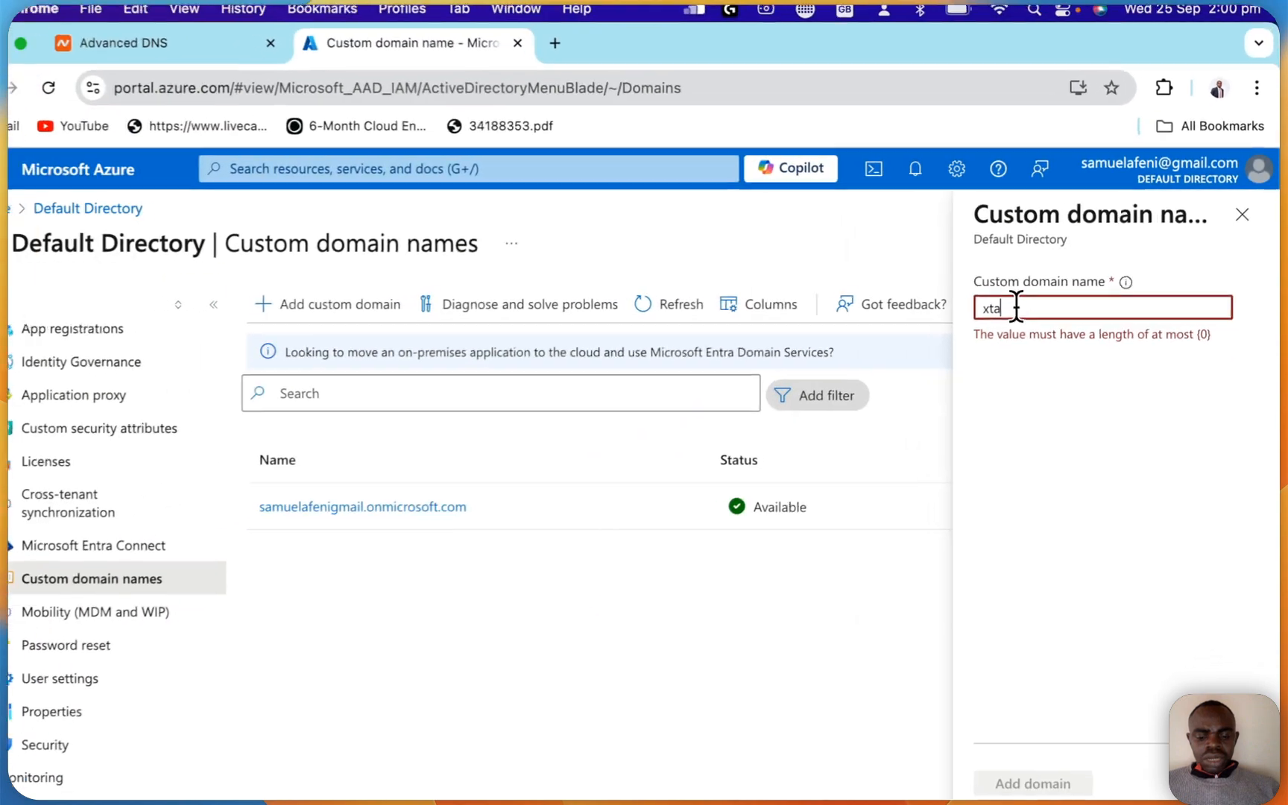
{"action": "type", "text": "ot."}
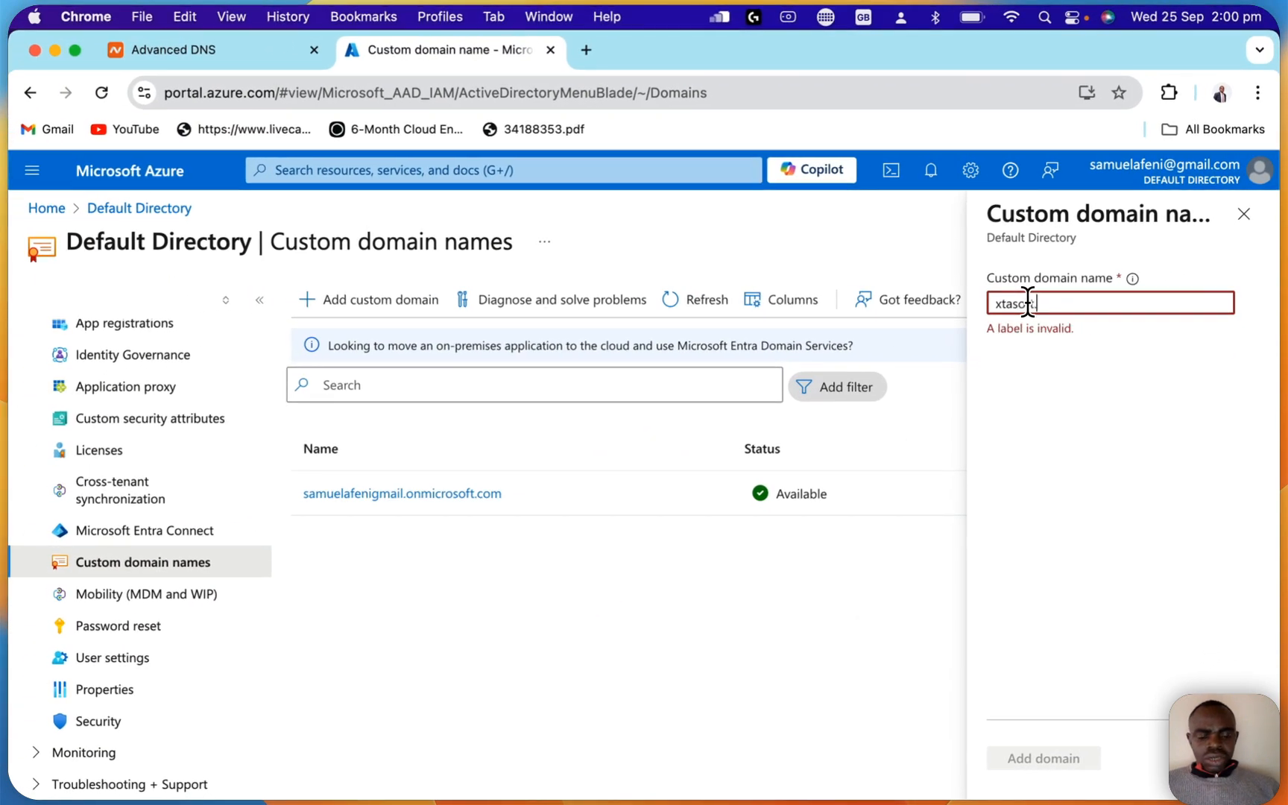
{"action": "type", "text": "com"}
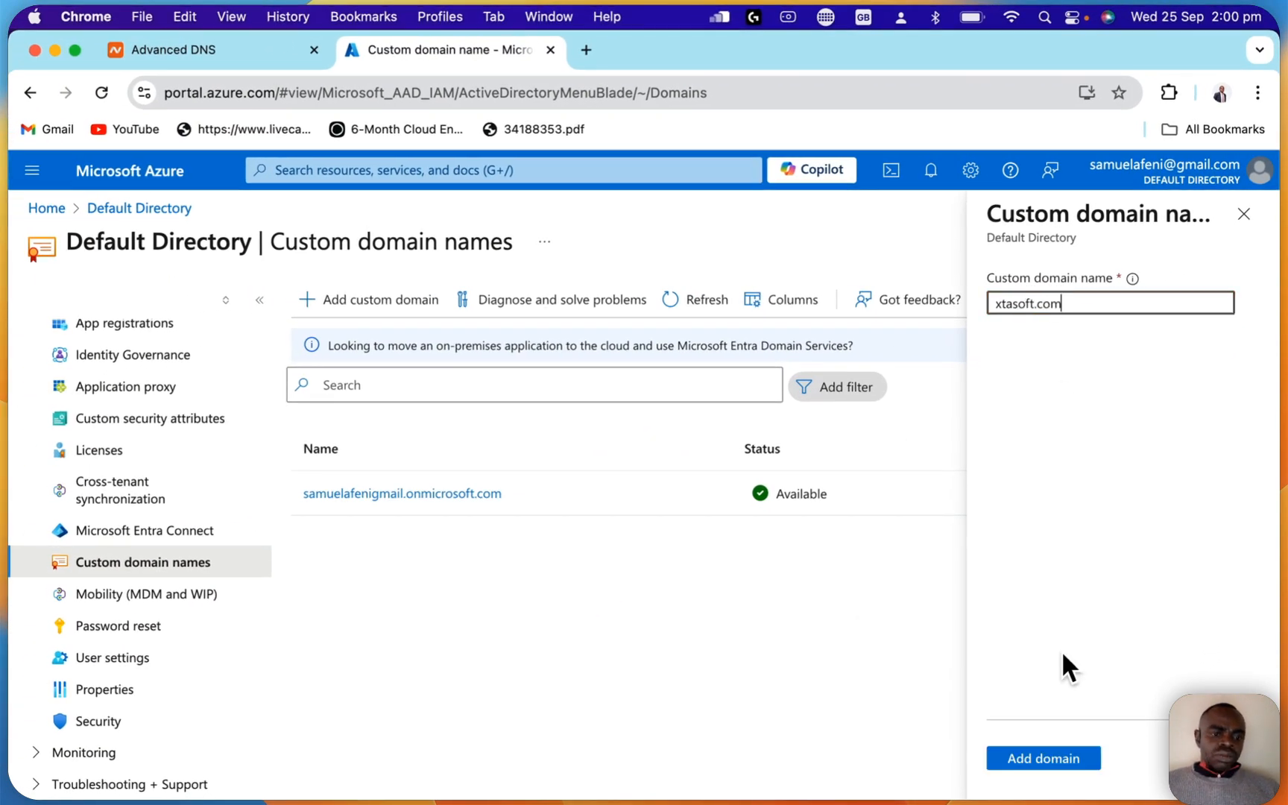
{"action": "left_click", "coordinate": [1025, 761]}
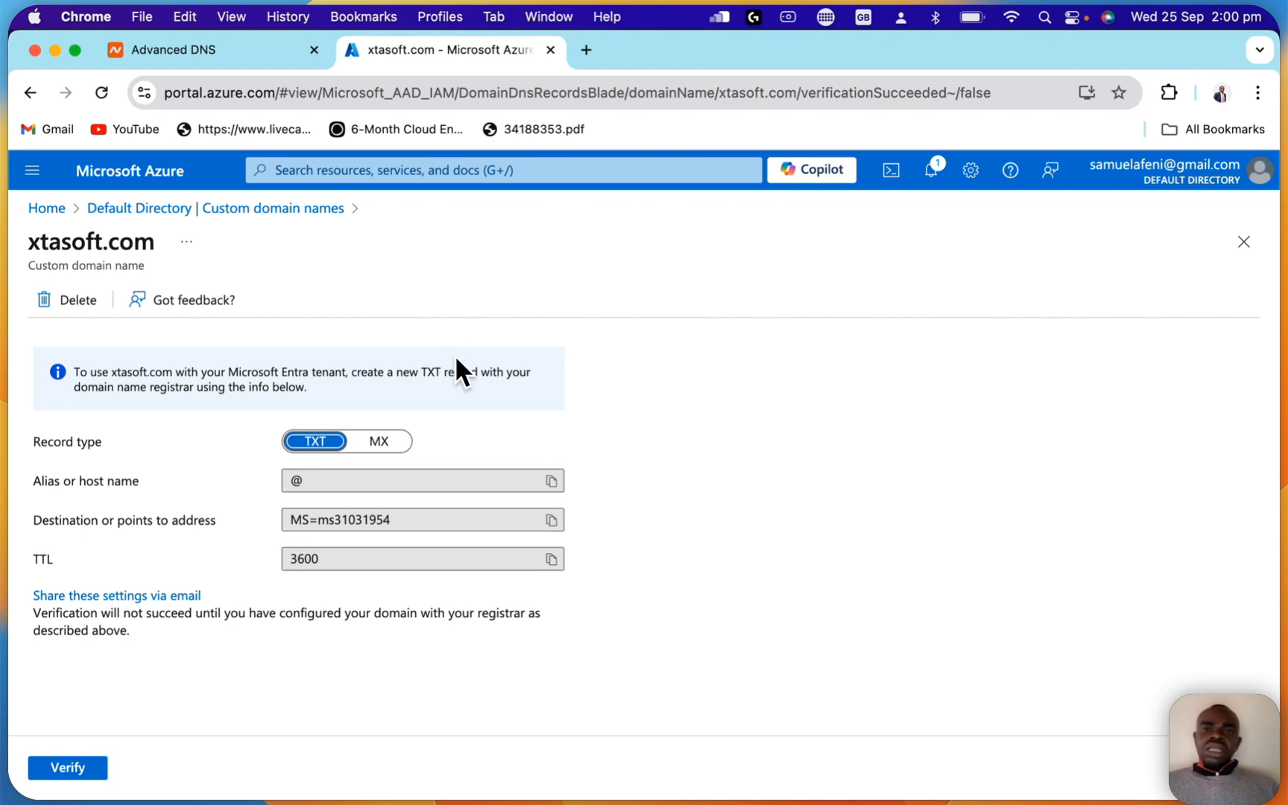
Step: Switch to Namecheap, request the domain list and sign in with the saved account username and password
{"action": "left_click", "coordinate": [205, 48]}
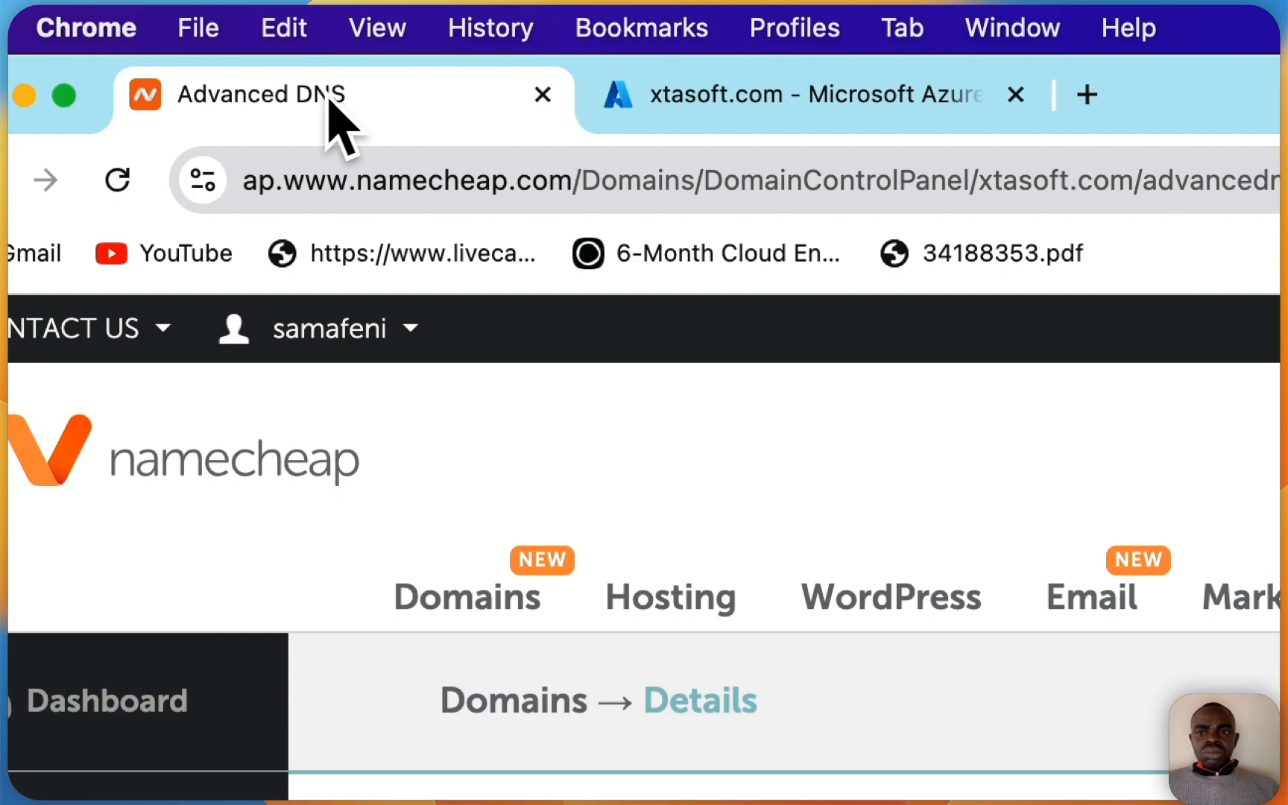
{"action": "left_click", "coordinate": [770, 115]}
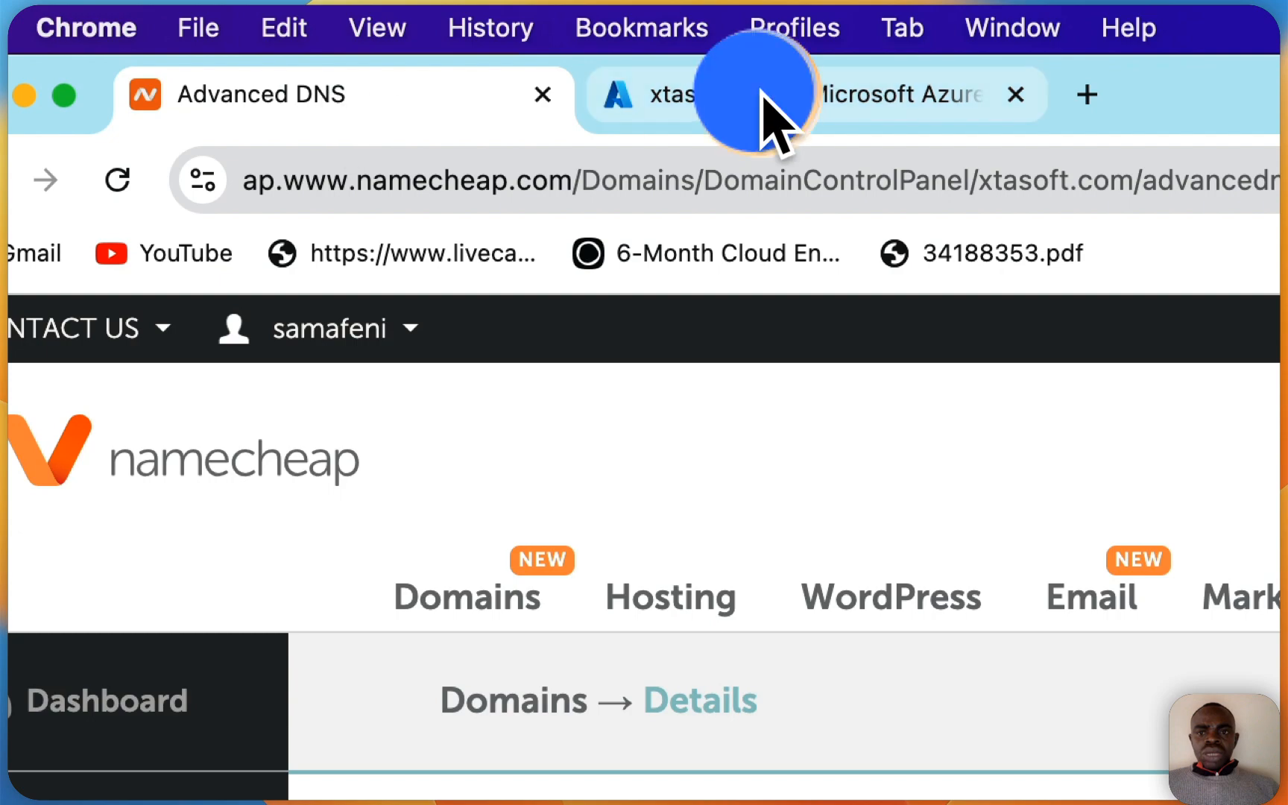
{"action": "left_click", "coordinate": [373, 116]}
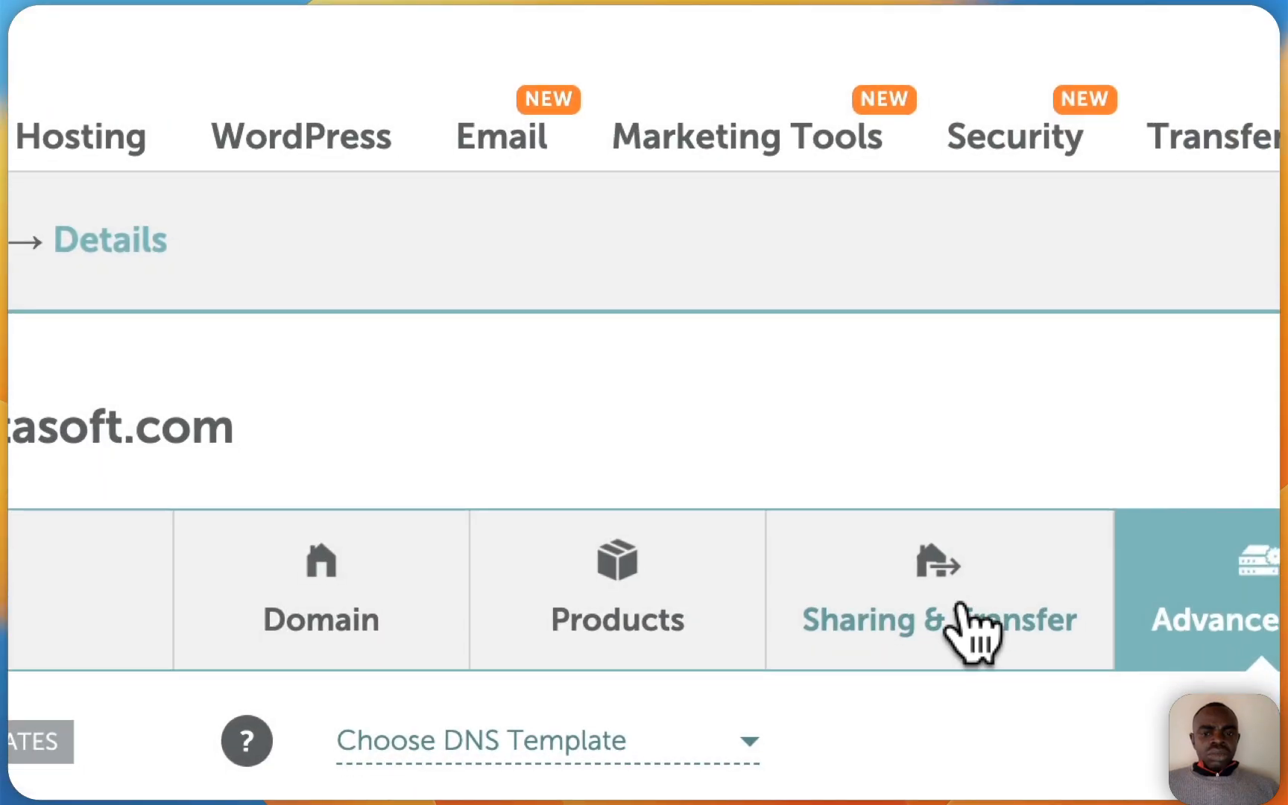
{"action": "scroll", "coordinate": [960, 606], "scroll_direction": "down", "scroll_amount": 3}
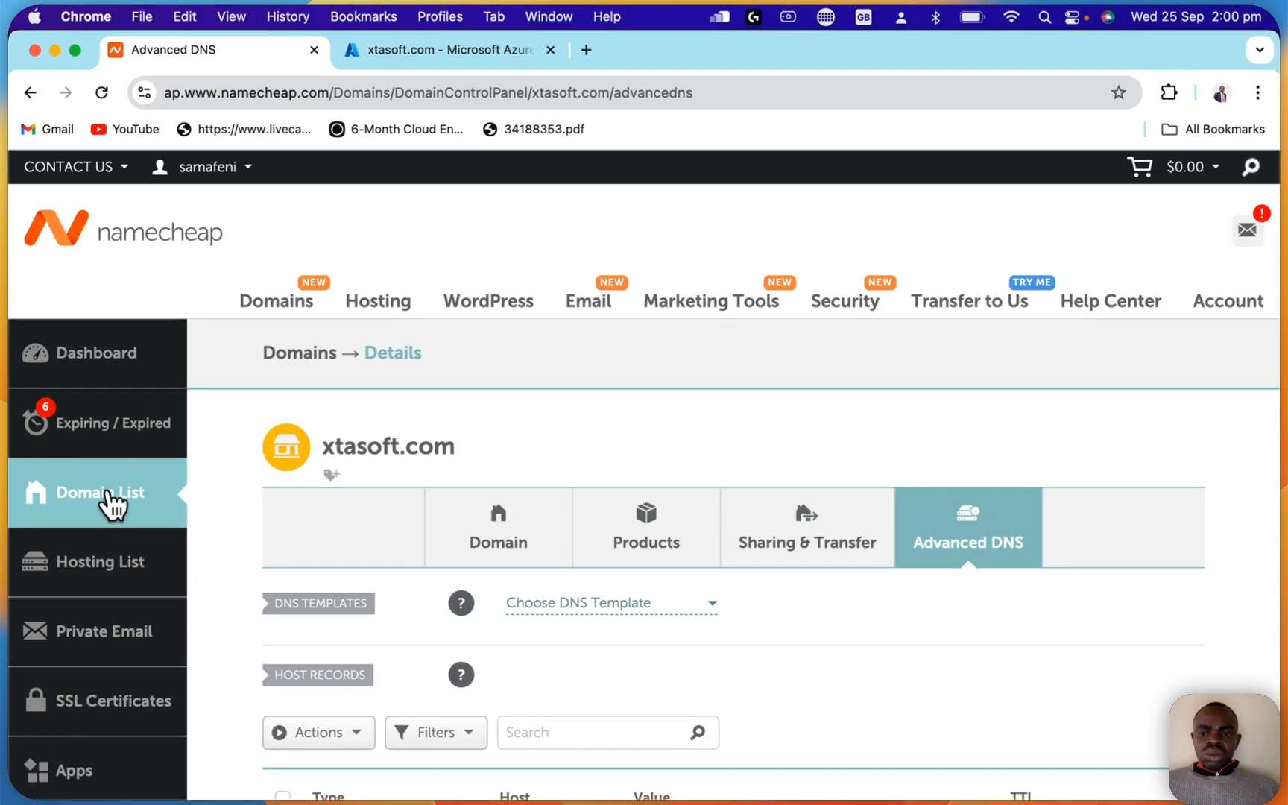
{"action": "left_click", "coordinate": [105, 493]}
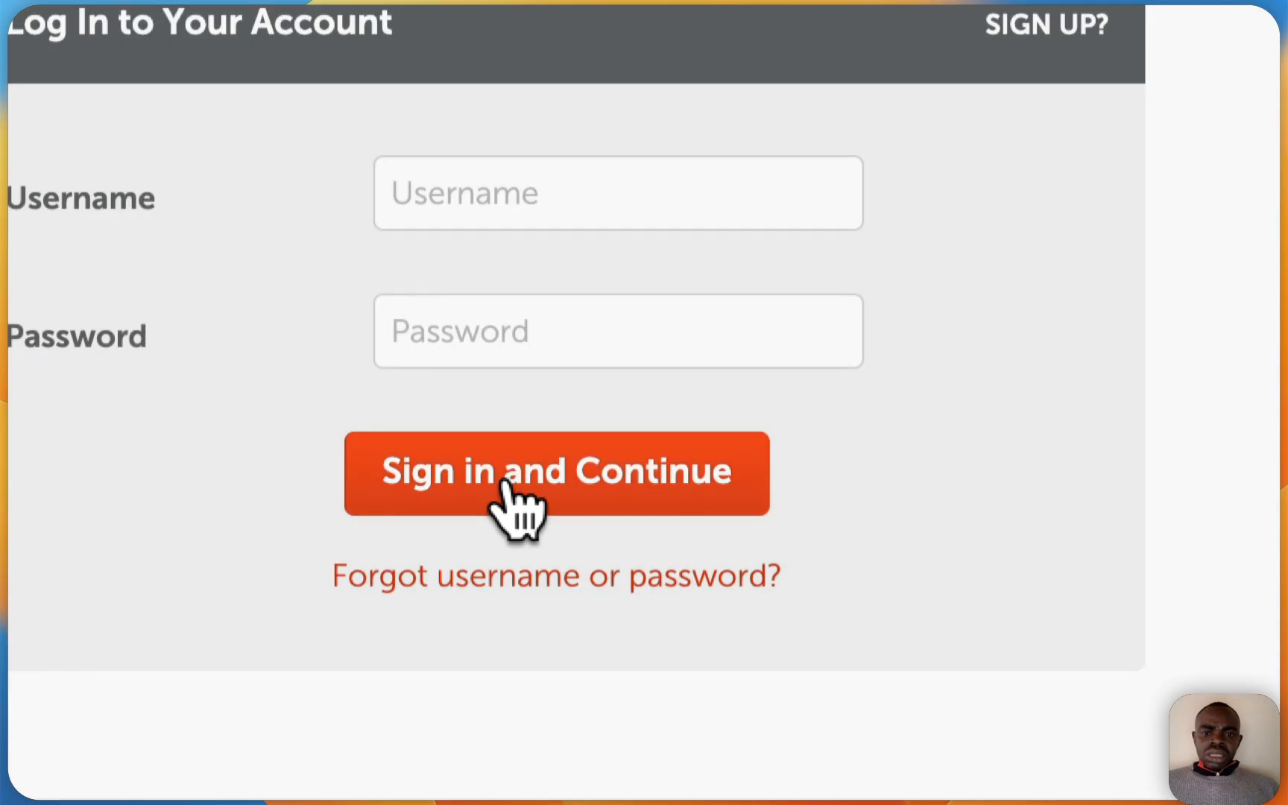
{"action": "left_click", "coordinate": [517, 499]}
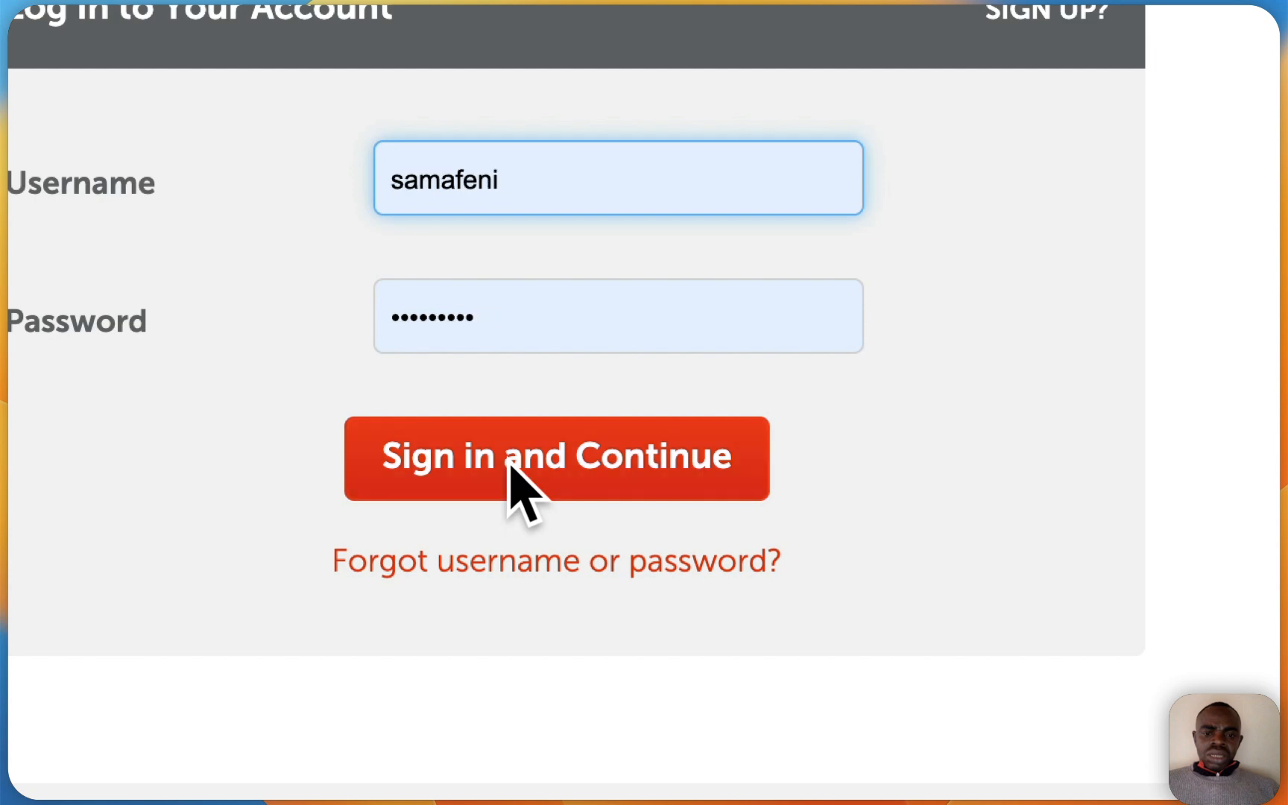
{"action": "left_click", "coordinate": [511, 464]}
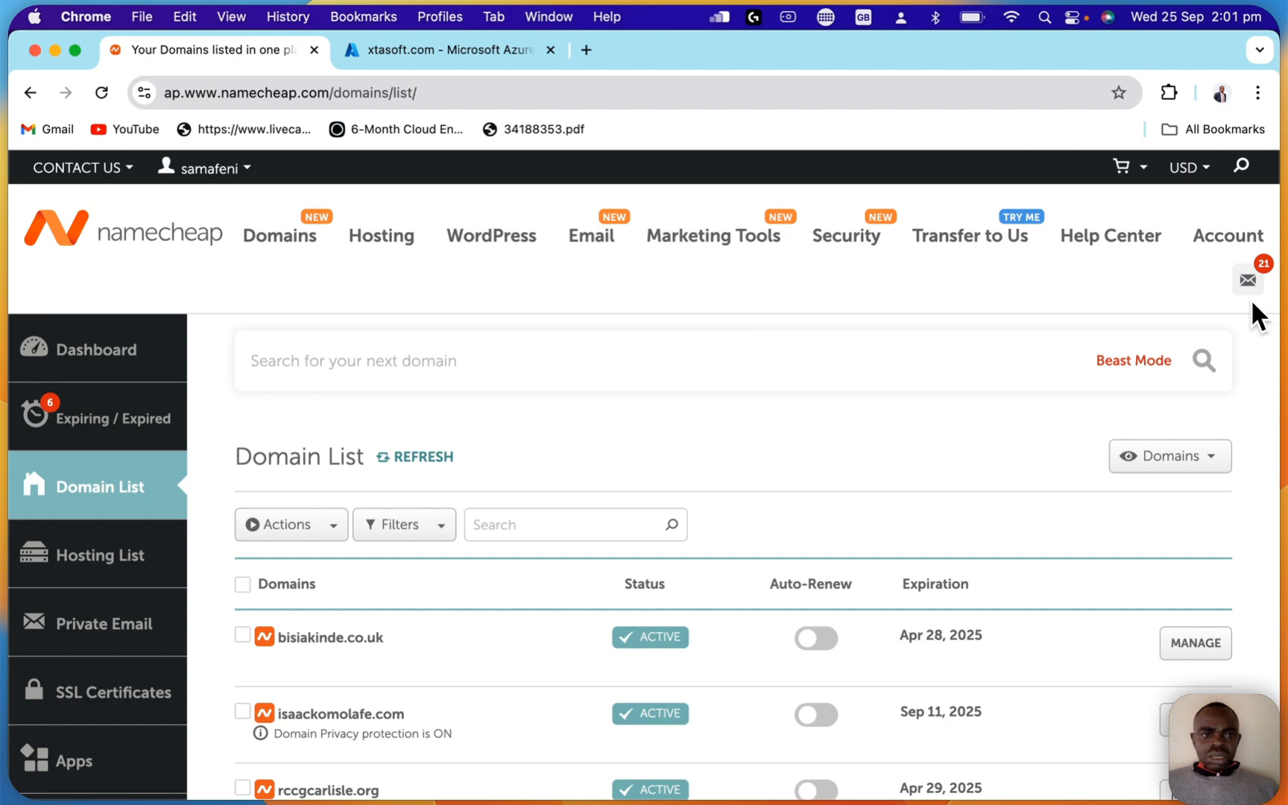
Step: Open the management page of xtasoft.com from the domain list and show its Advanced DNS settings
{"action": "scroll", "coordinate": [1241, 298], "scroll_direction": "down", "scroll_amount": 15}
{"action": "left_click", "coordinate": [1230, 296]}
{"action": "left_click", "coordinate": [1201, 328]}
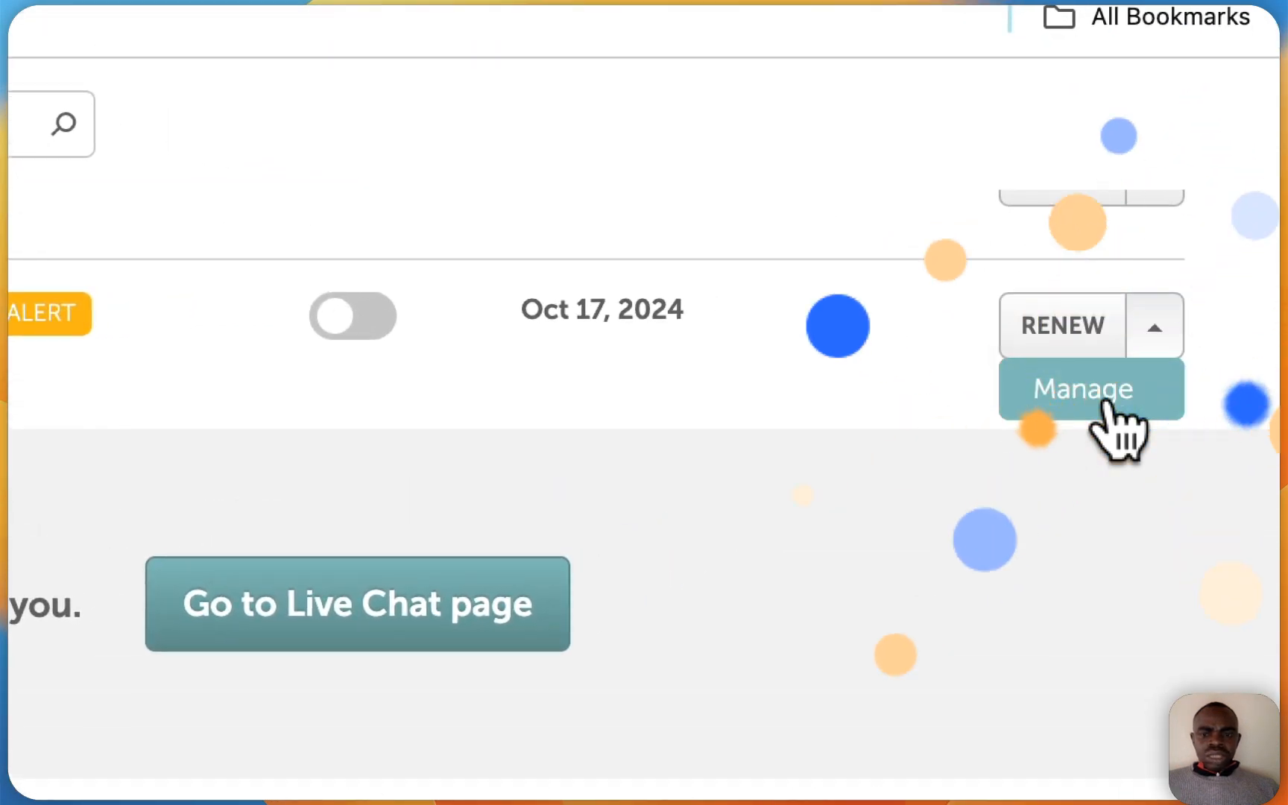
{"action": "left_click", "coordinate": [1105, 403]}
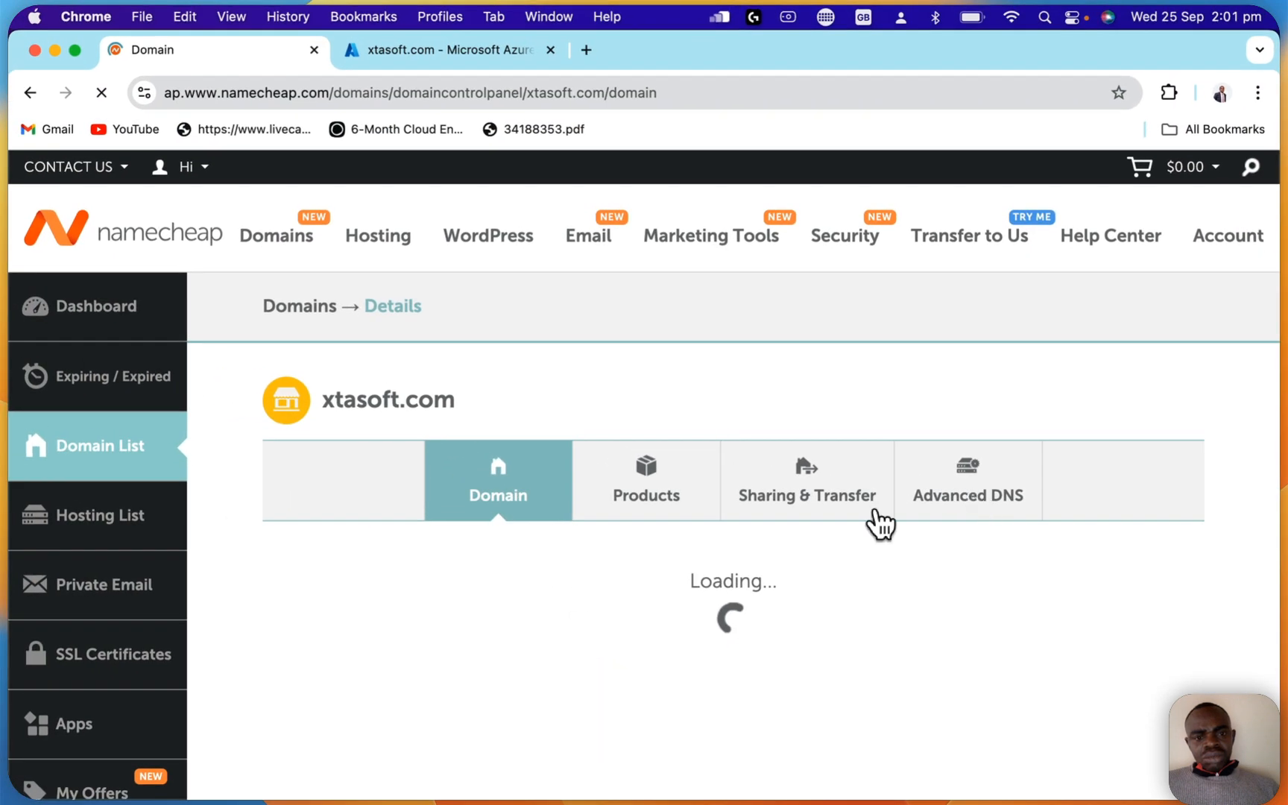
{"action": "left_click", "coordinate": [876, 508]}
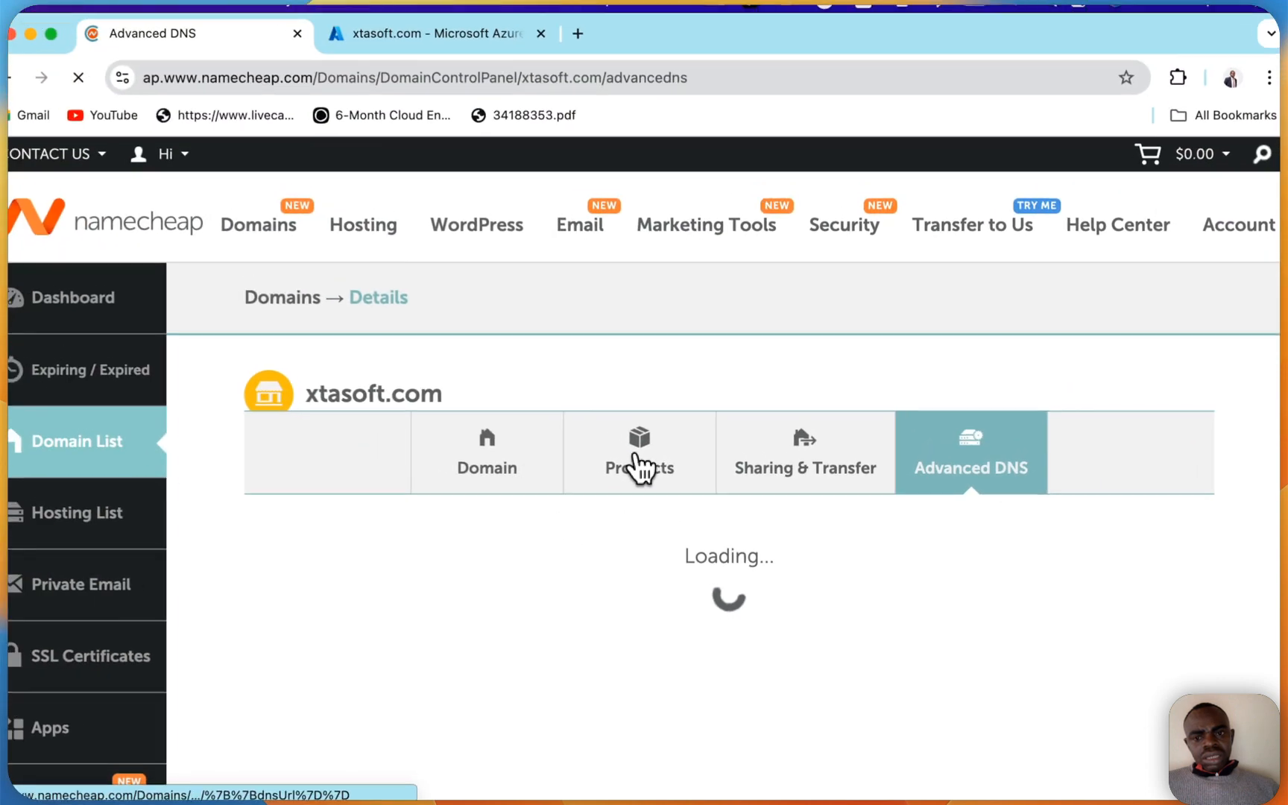
Step: Add a new host record for xtasoft.com and set its type to TXT Record
{"action": "scroll", "coordinate": [610, 426], "scroll_direction": "down", "scroll_amount": 6}
{"action": "scroll", "coordinate": [609, 427], "scroll_direction": "down", "scroll_amount": 3}
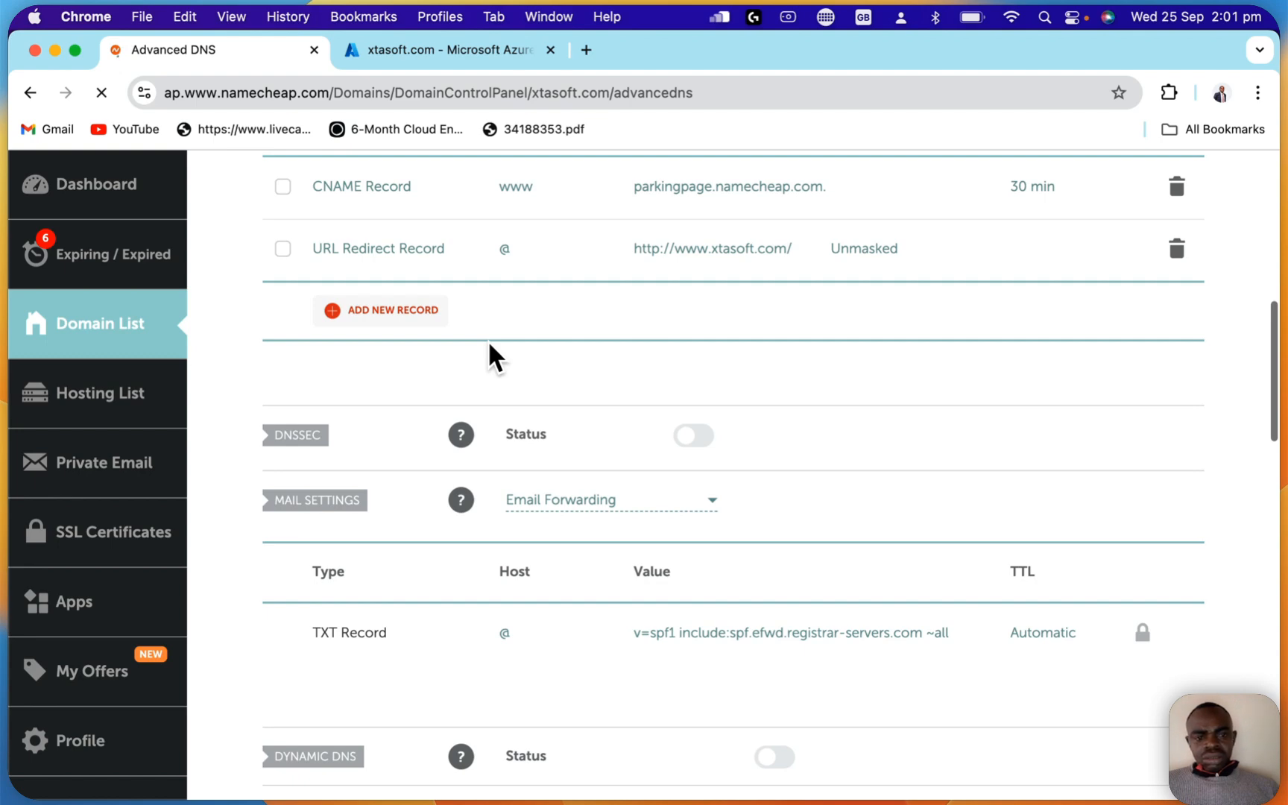
{"action": "scroll", "coordinate": [362, 408], "scroll_direction": "up", "scroll_amount": 2}
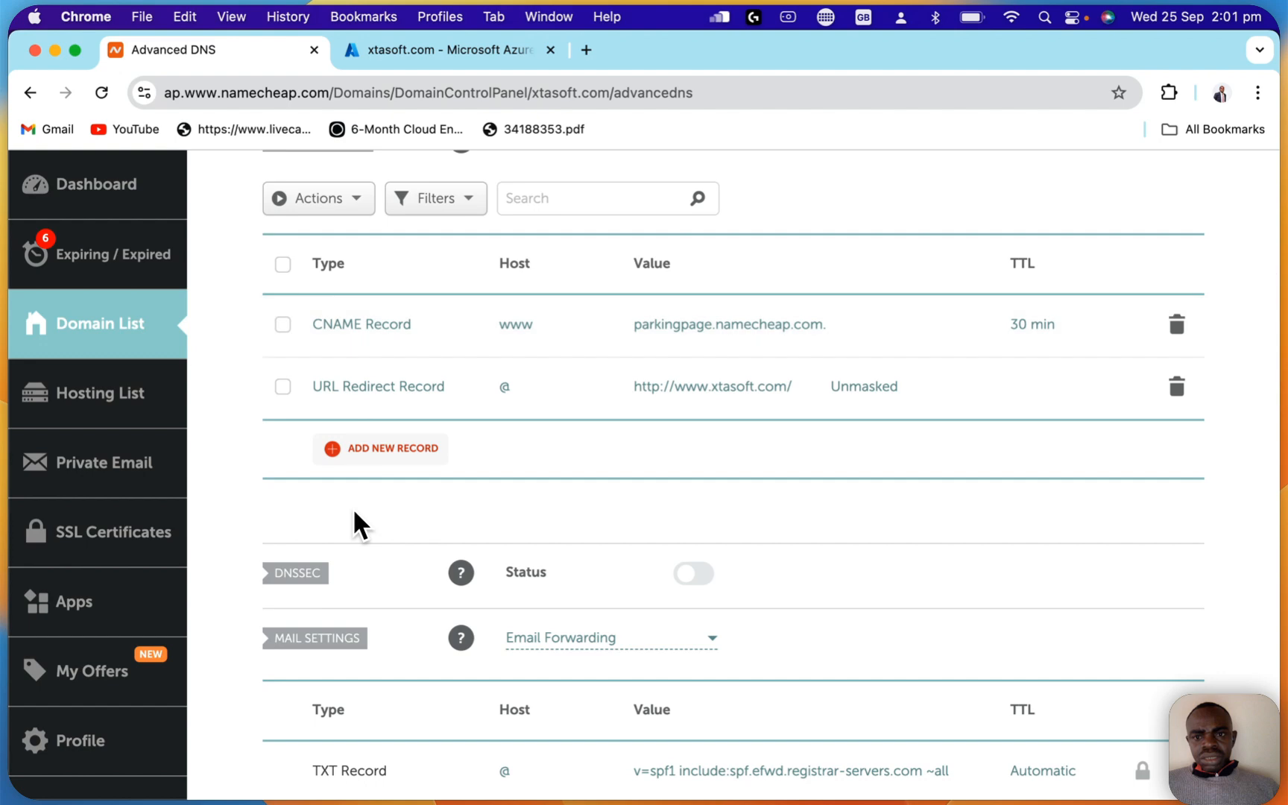
{"action": "scroll", "coordinate": [354, 514], "scroll_direction": "down", "scroll_amount": 3}
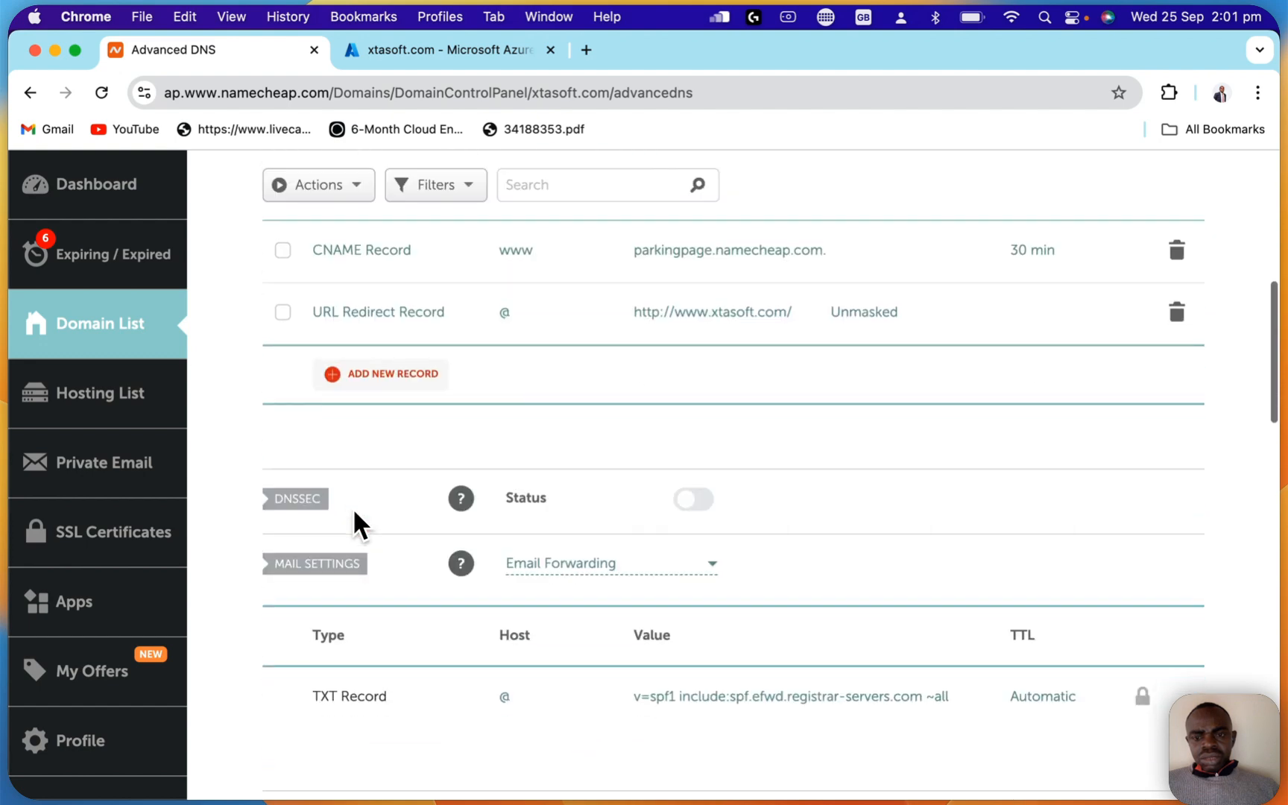
{"action": "scroll", "coordinate": [354, 522], "scroll_direction": "down", "scroll_amount": 5}
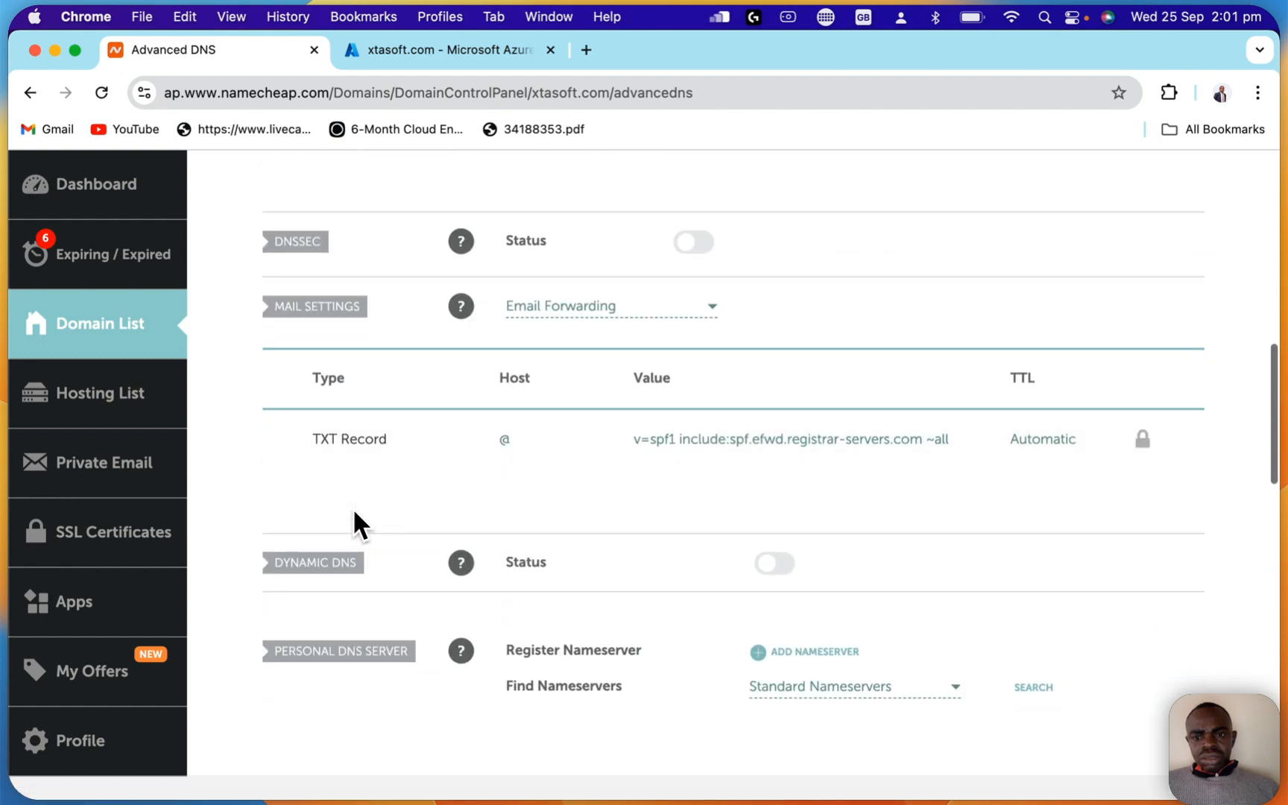
{"action": "scroll", "coordinate": [352, 514], "scroll_direction": "up", "scroll_amount": 5}
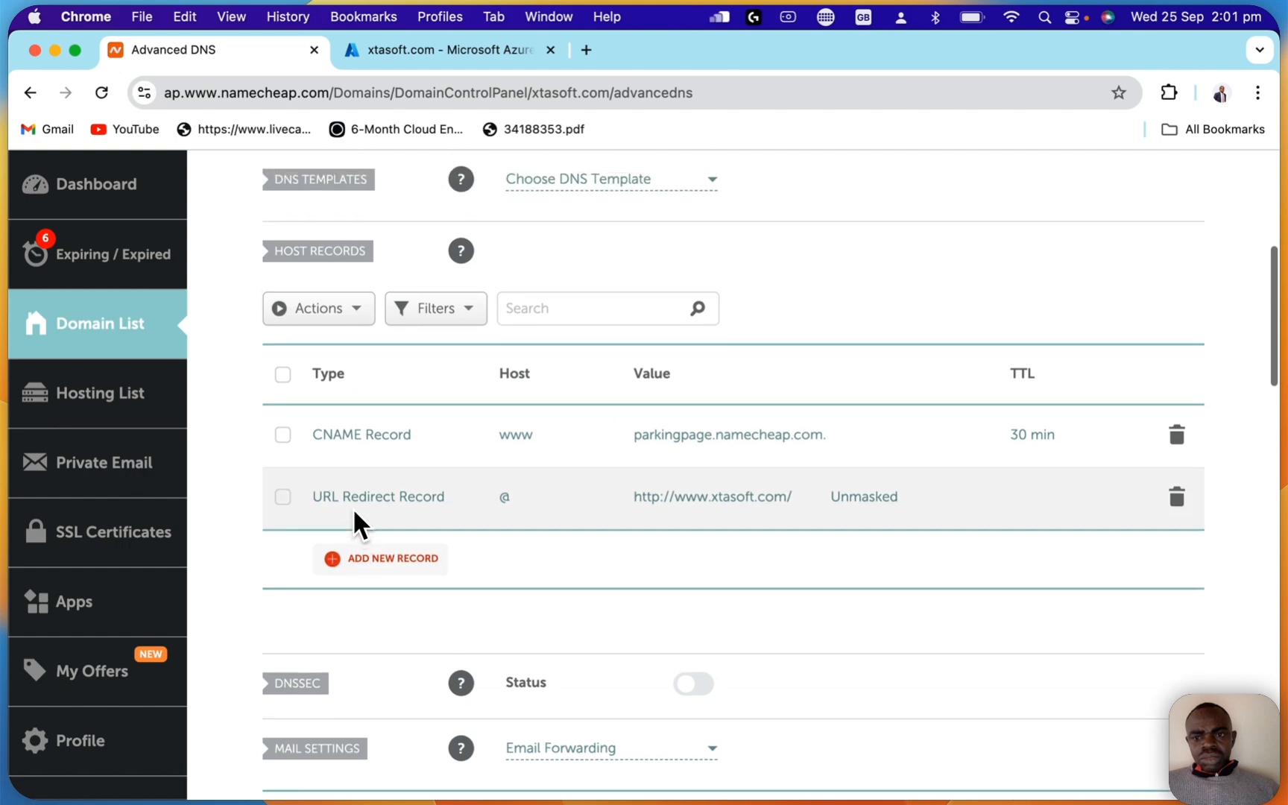
{"action": "scroll", "coordinate": [354, 522], "scroll_direction": "up", "scroll_amount": 1}
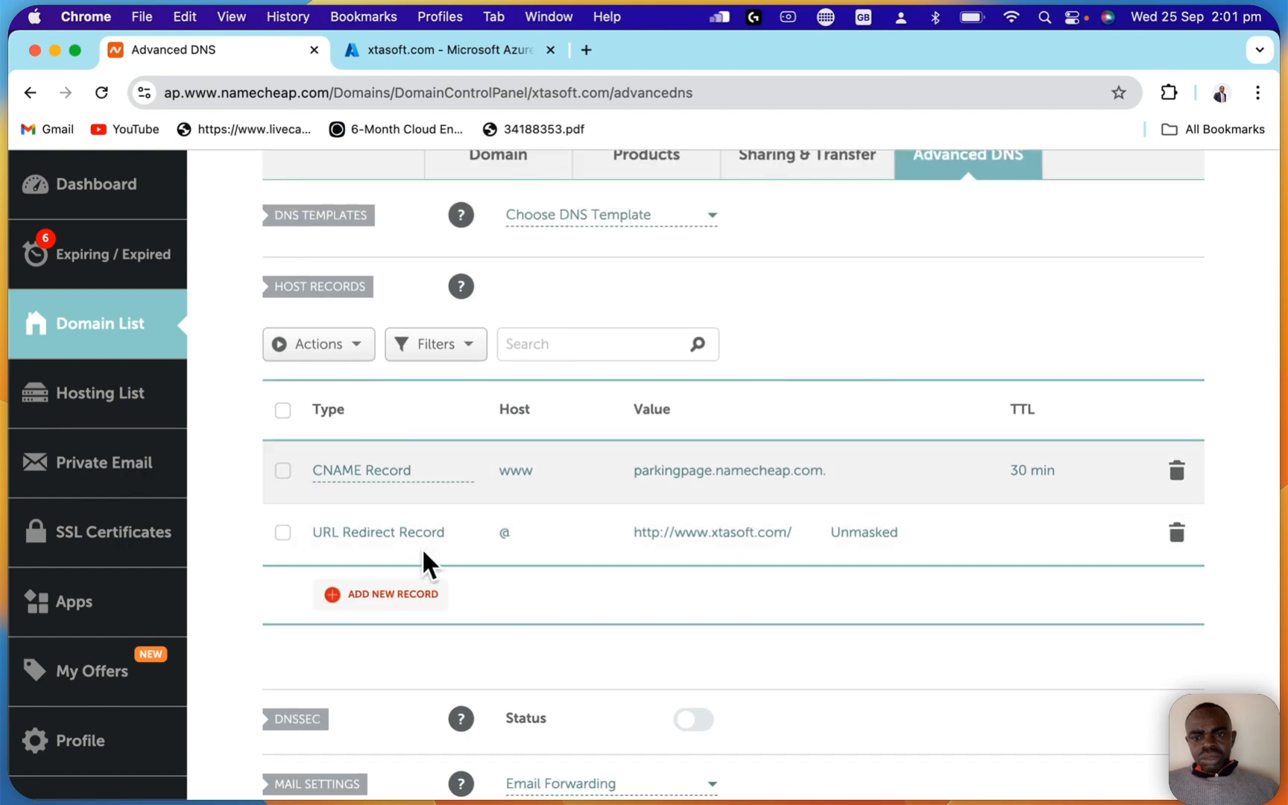
{"action": "scroll", "coordinate": [423, 563], "scroll_direction": "down", "scroll_amount": 1}
{"action": "left_click", "coordinate": [393, 572]}
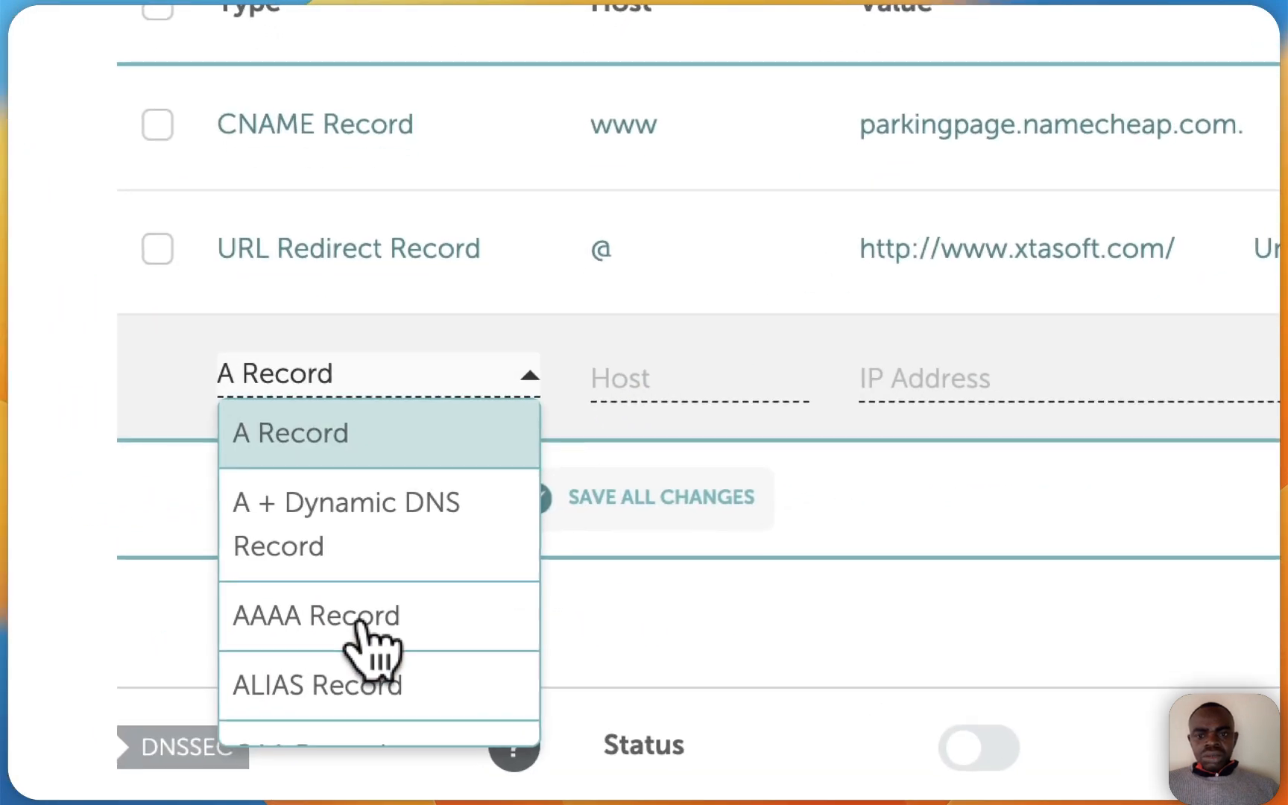
{"action": "scroll", "coordinate": [377, 596], "scroll_direction": "down", "scroll_amount": 9}
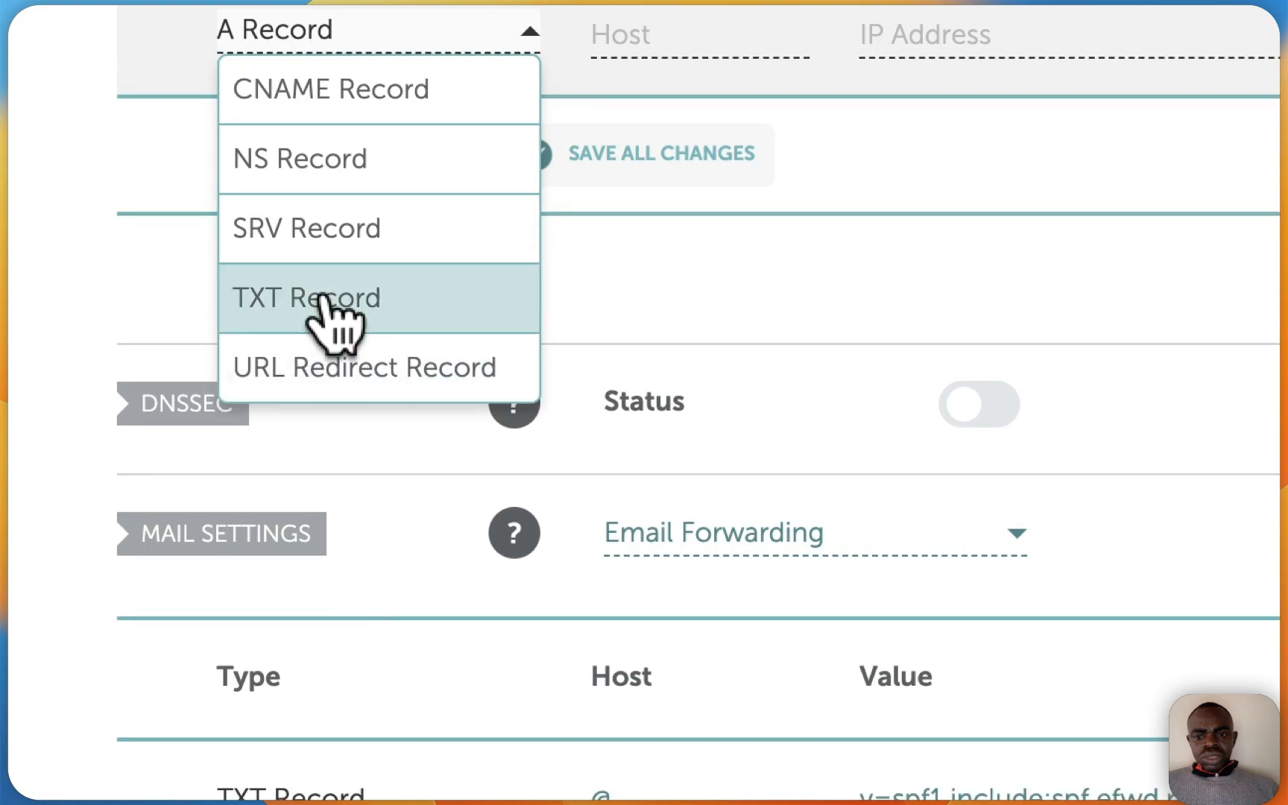
{"action": "left_click", "coordinate": [328, 298]}
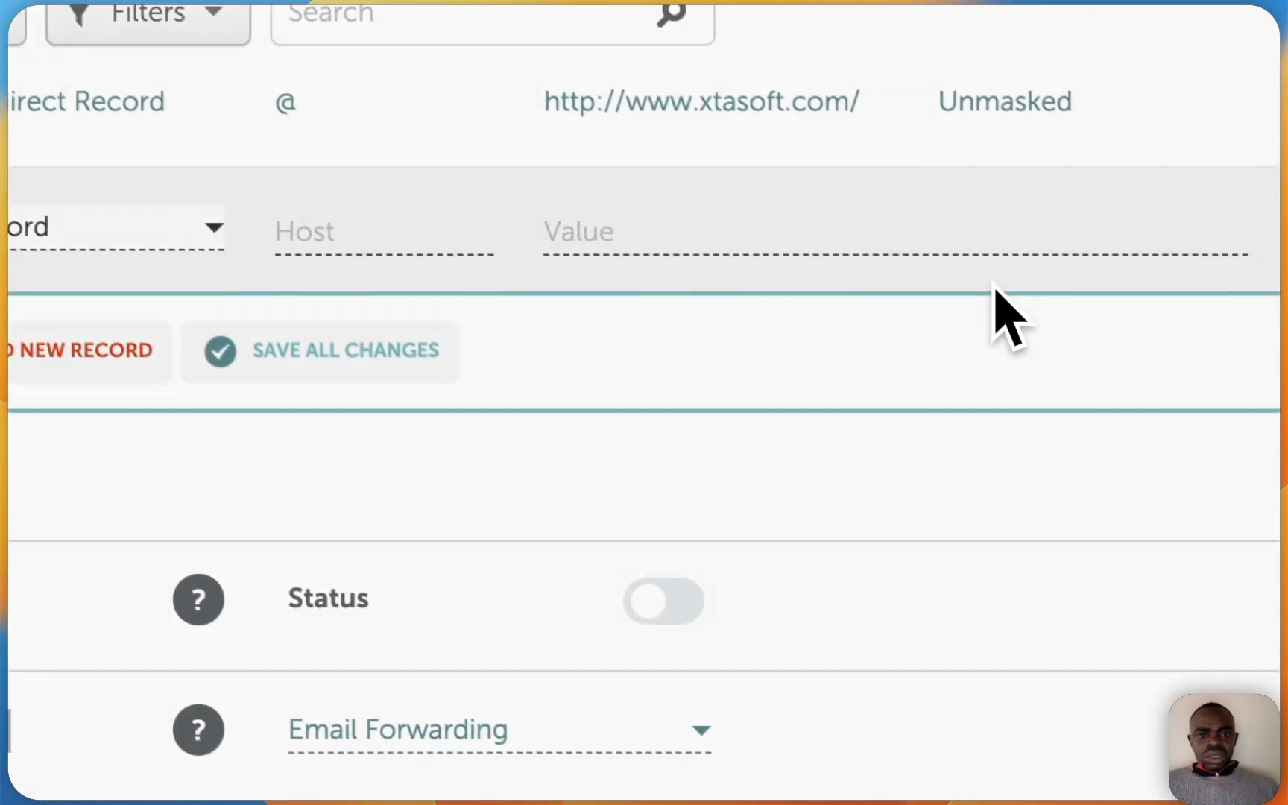
Step: Check the alias or host name in Azure's domain verification details and enter @ as the host of the new TXT record at Namecheap
{"action": "left_click", "coordinate": [685, 44]}
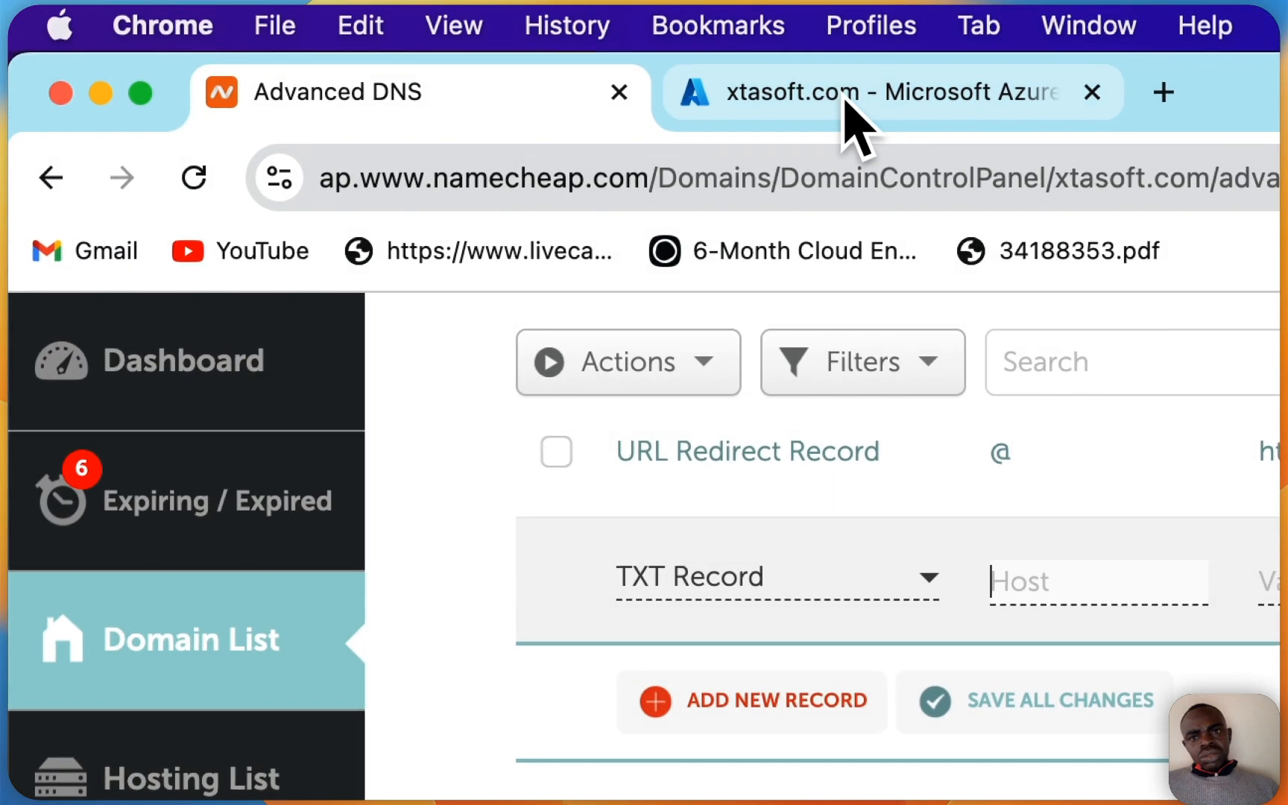
{"action": "left_click", "coordinate": [773, 56]}
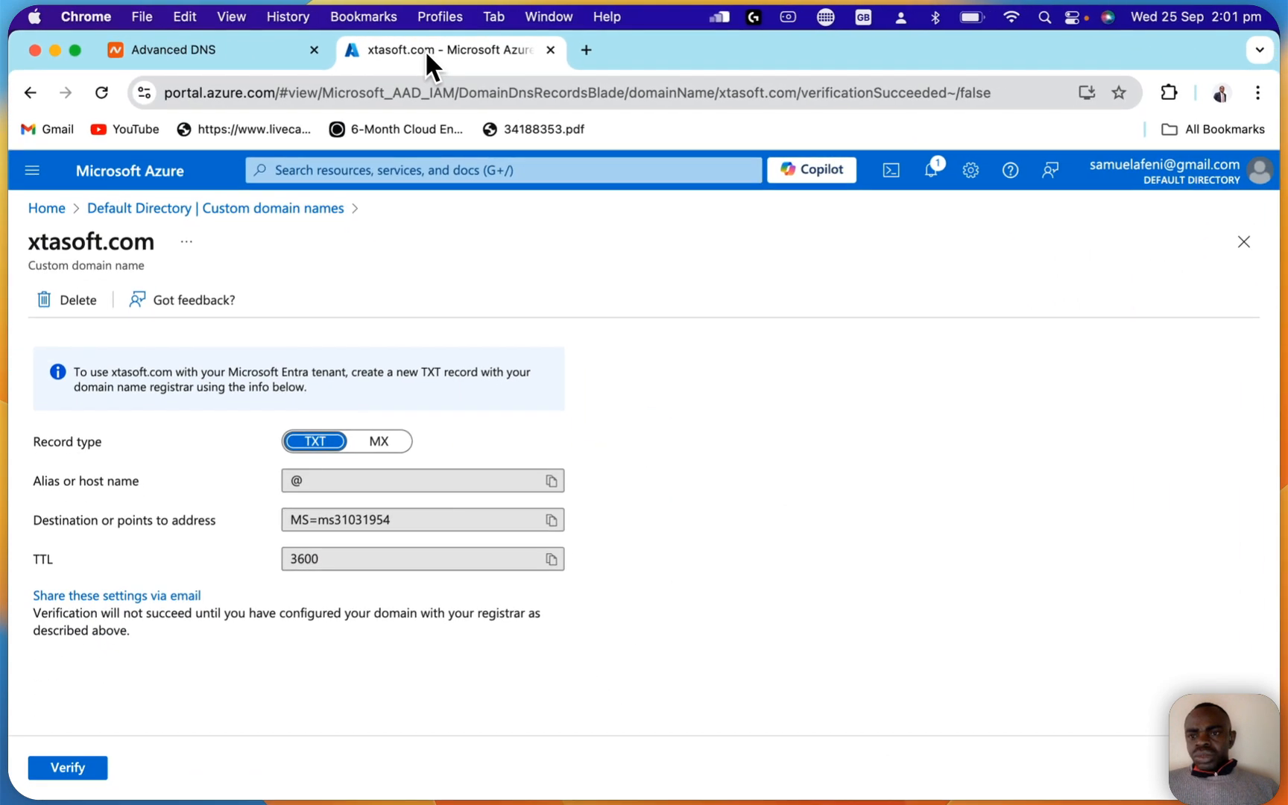
{"action": "left_click", "coordinate": [552, 480]}
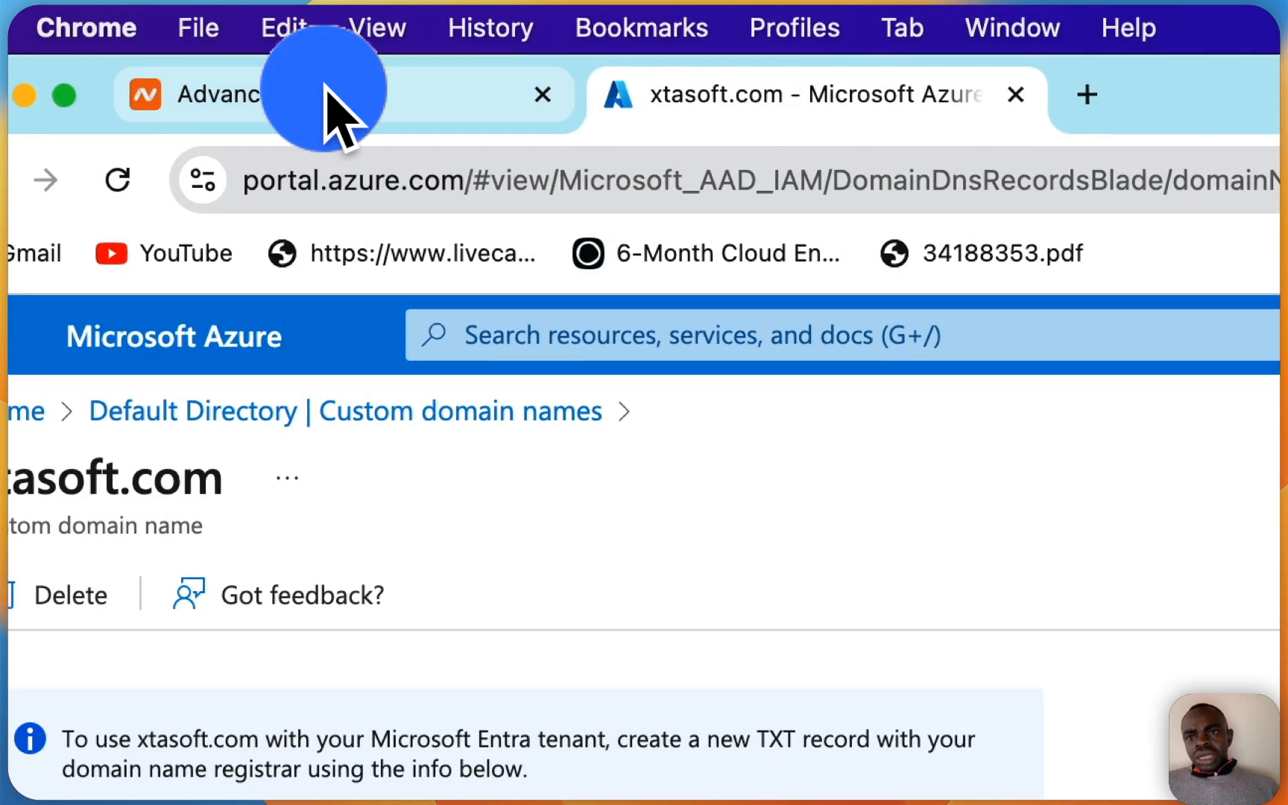
{"action": "left_click", "coordinate": [210, 50]}
{"action": "left_click", "coordinate": [927, 430]}
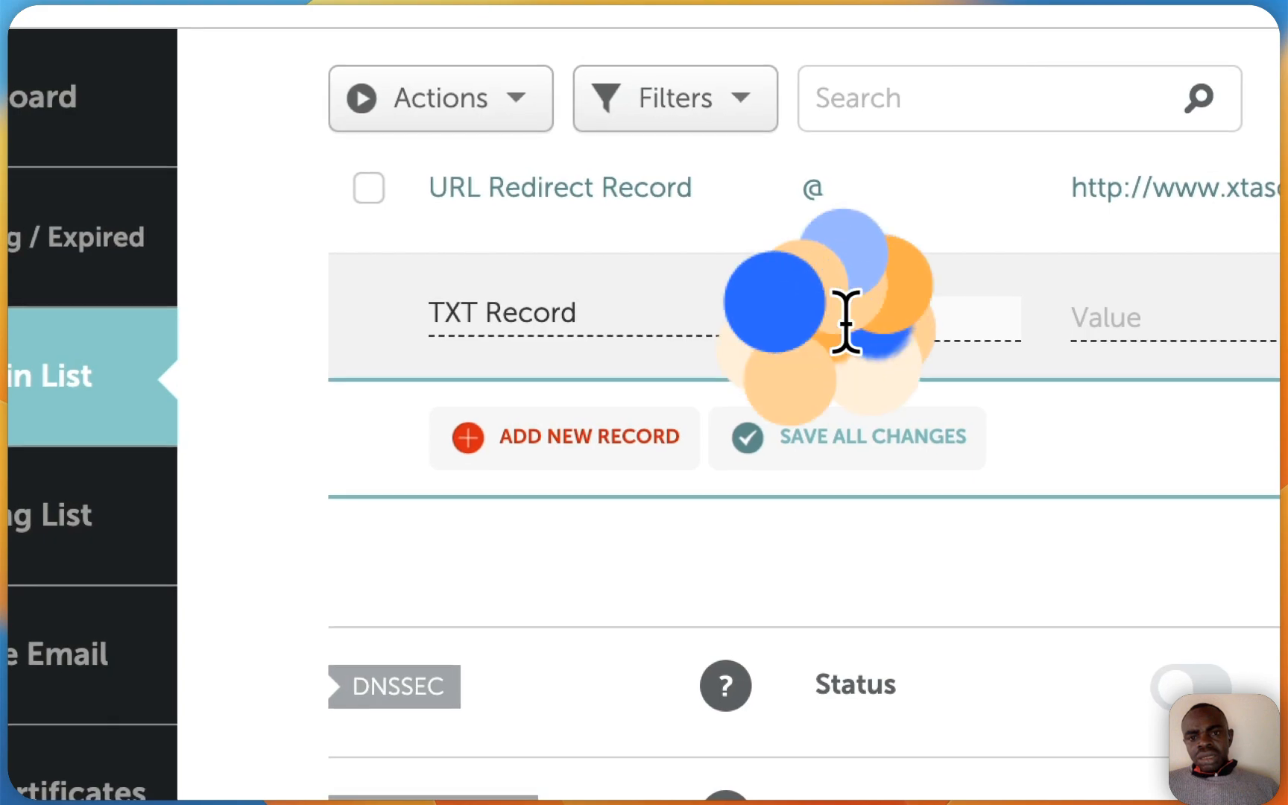
{"action": "type", "text": "@"}
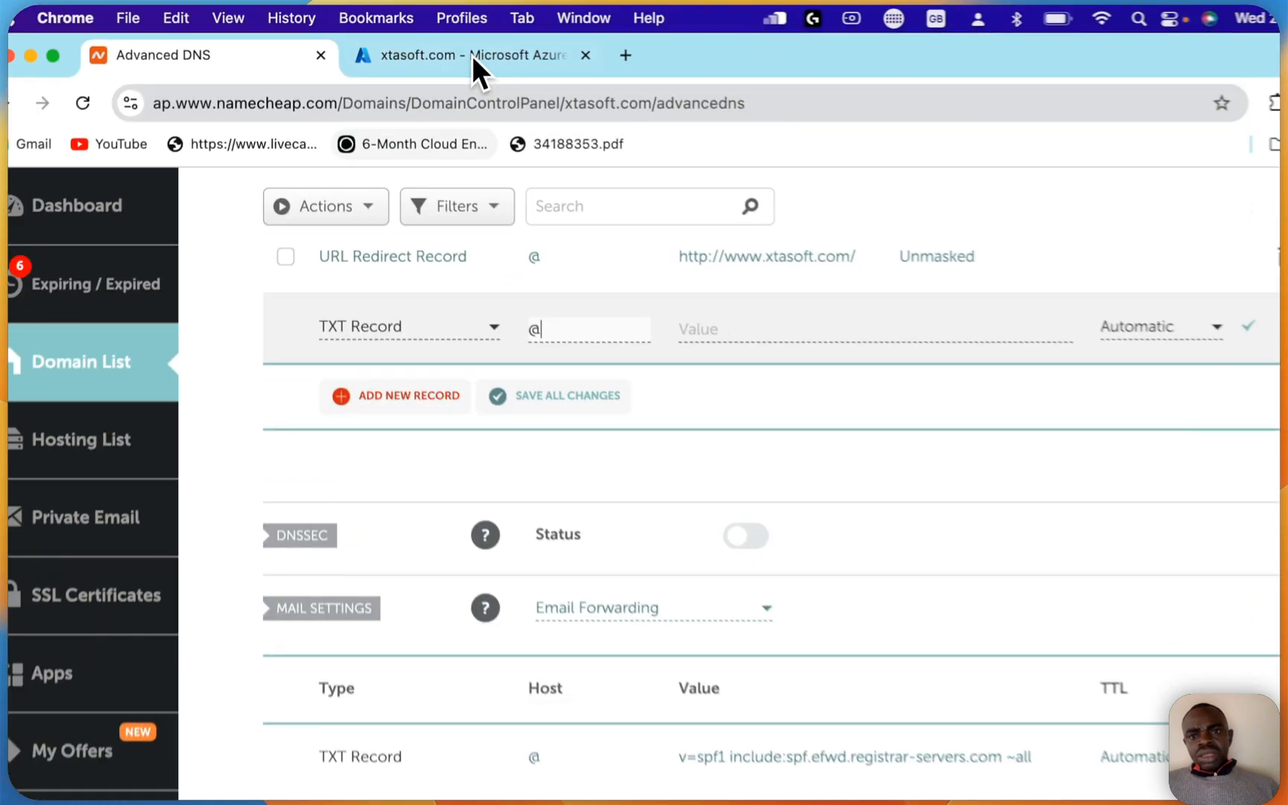
Step: Copy the destination address verification value from Azure and paste it as the value of the TXT record at Namecheap
{"action": "left_click", "coordinate": [626, 93]}
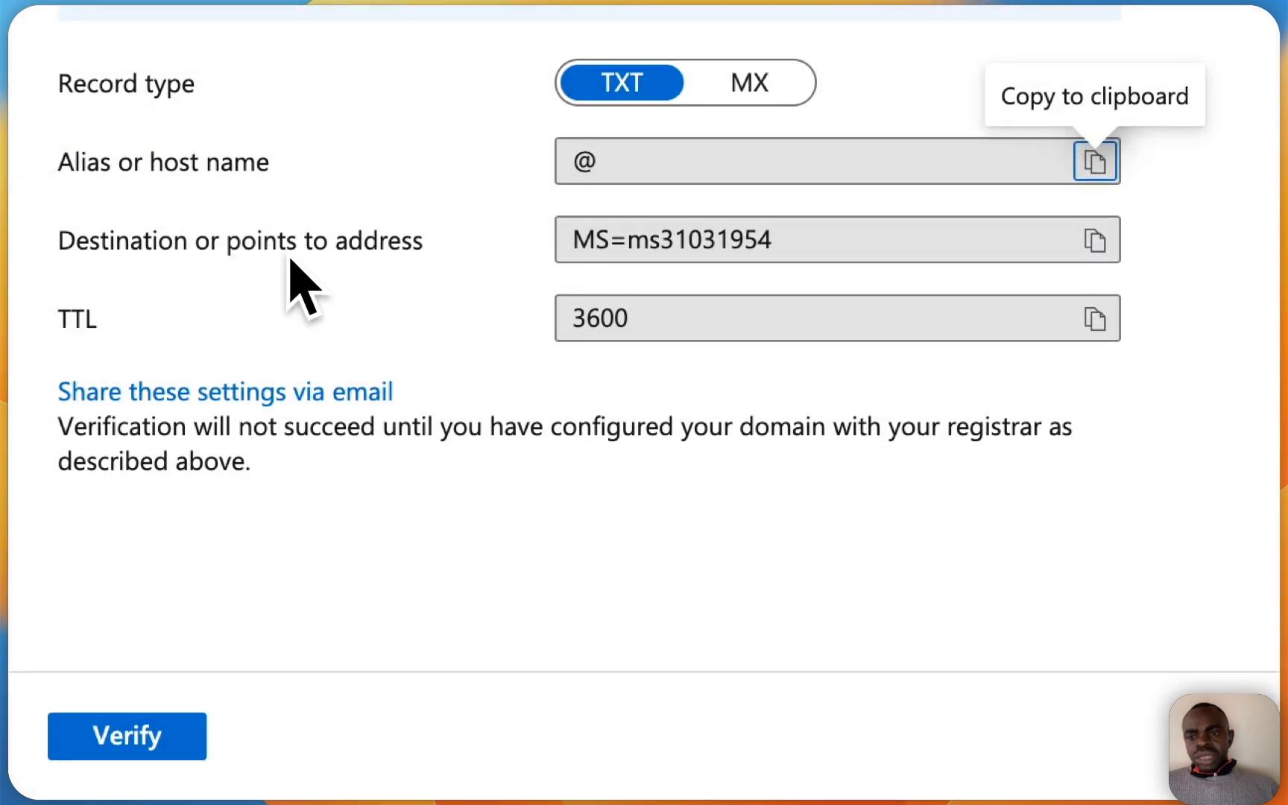
{"action": "left_click", "coordinate": [1094, 240]}
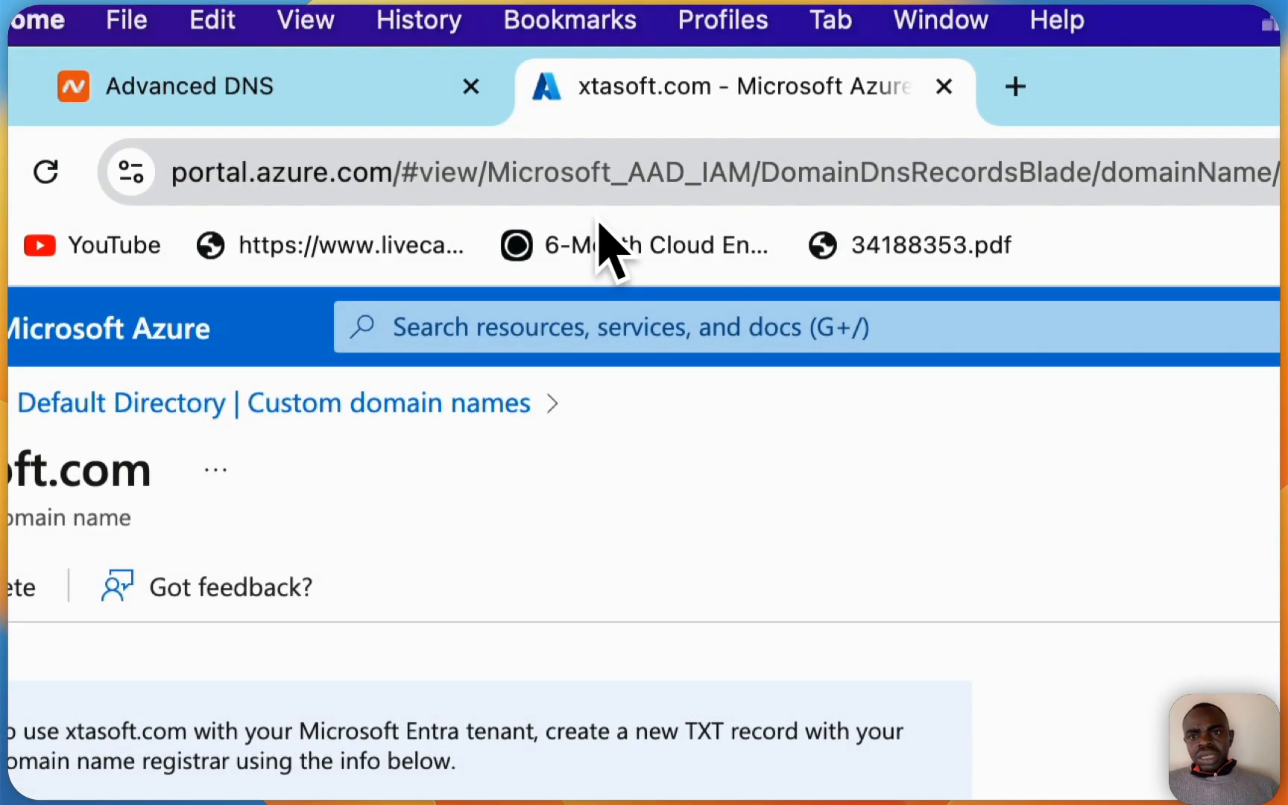
{"action": "left_click", "coordinate": [325, 104]}
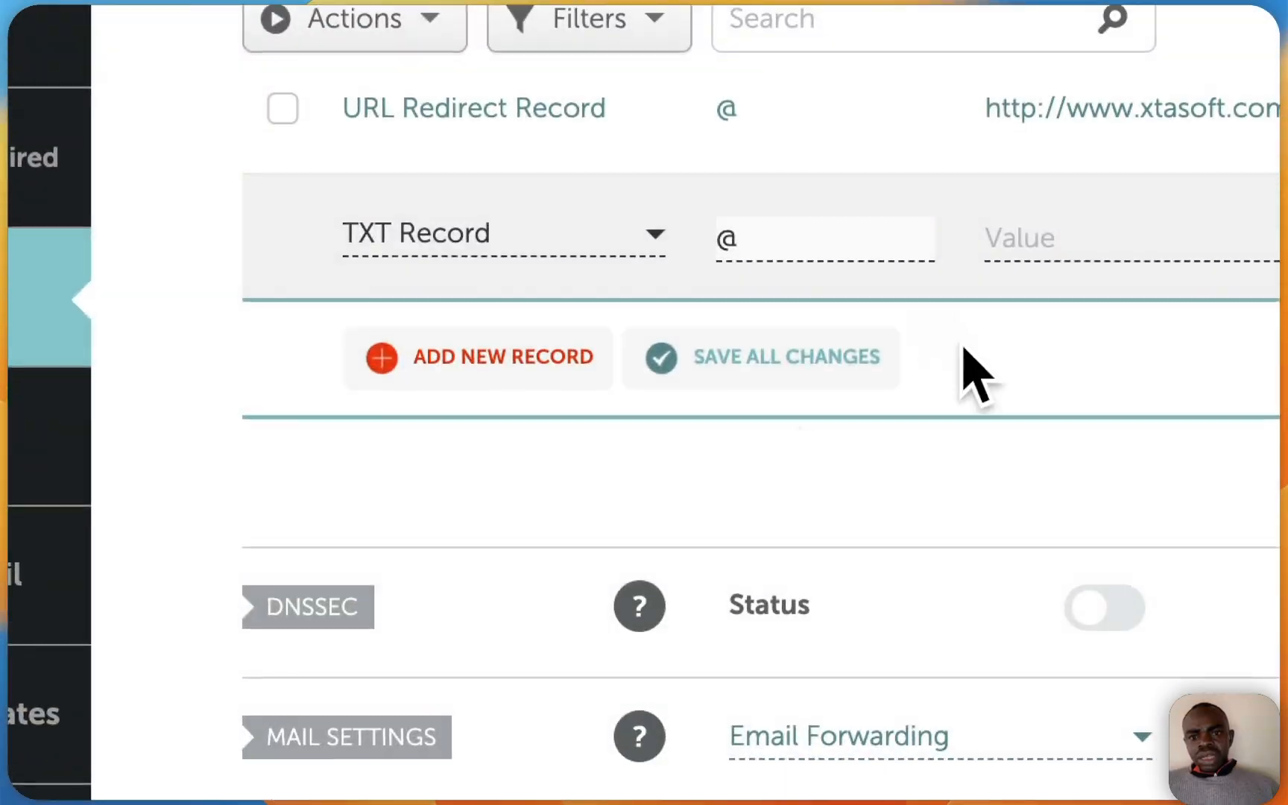
{"action": "left_click", "coordinate": [1042, 247]}
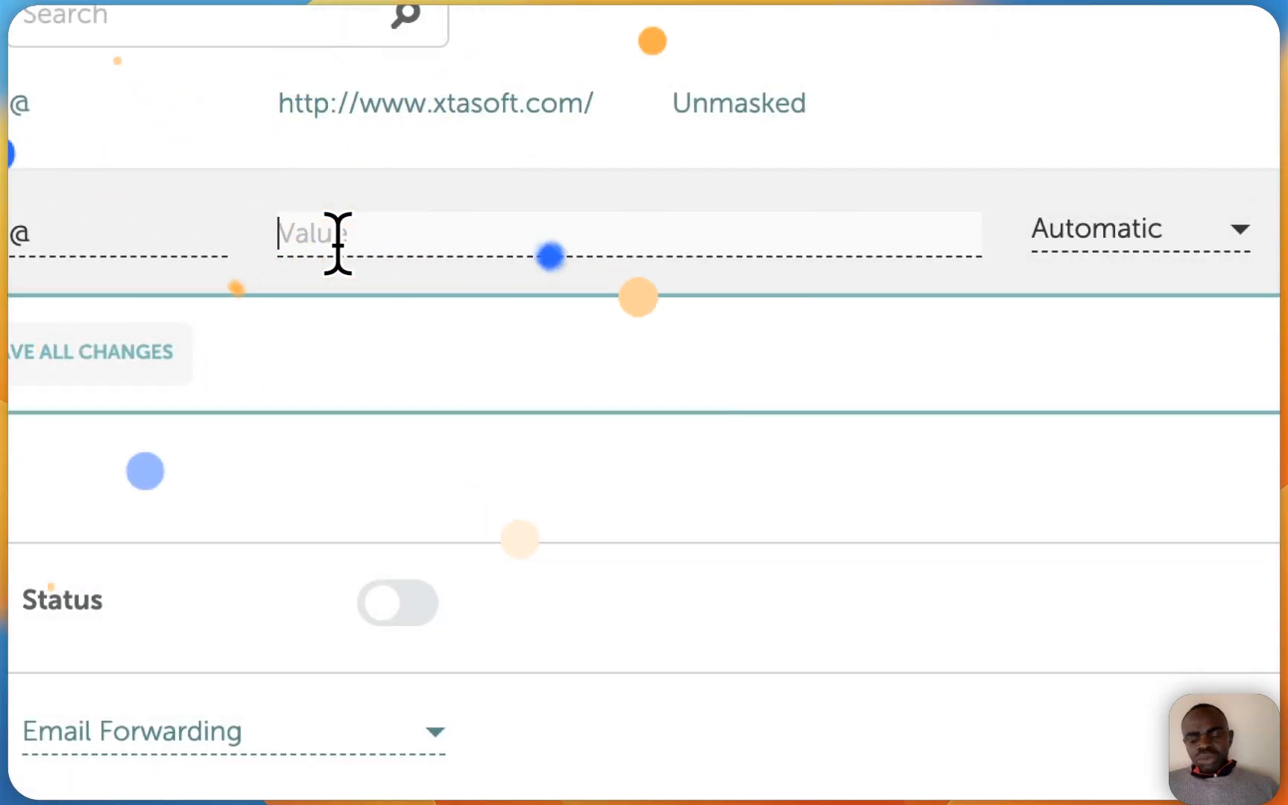
{"action": "key", "text": "super+v"}
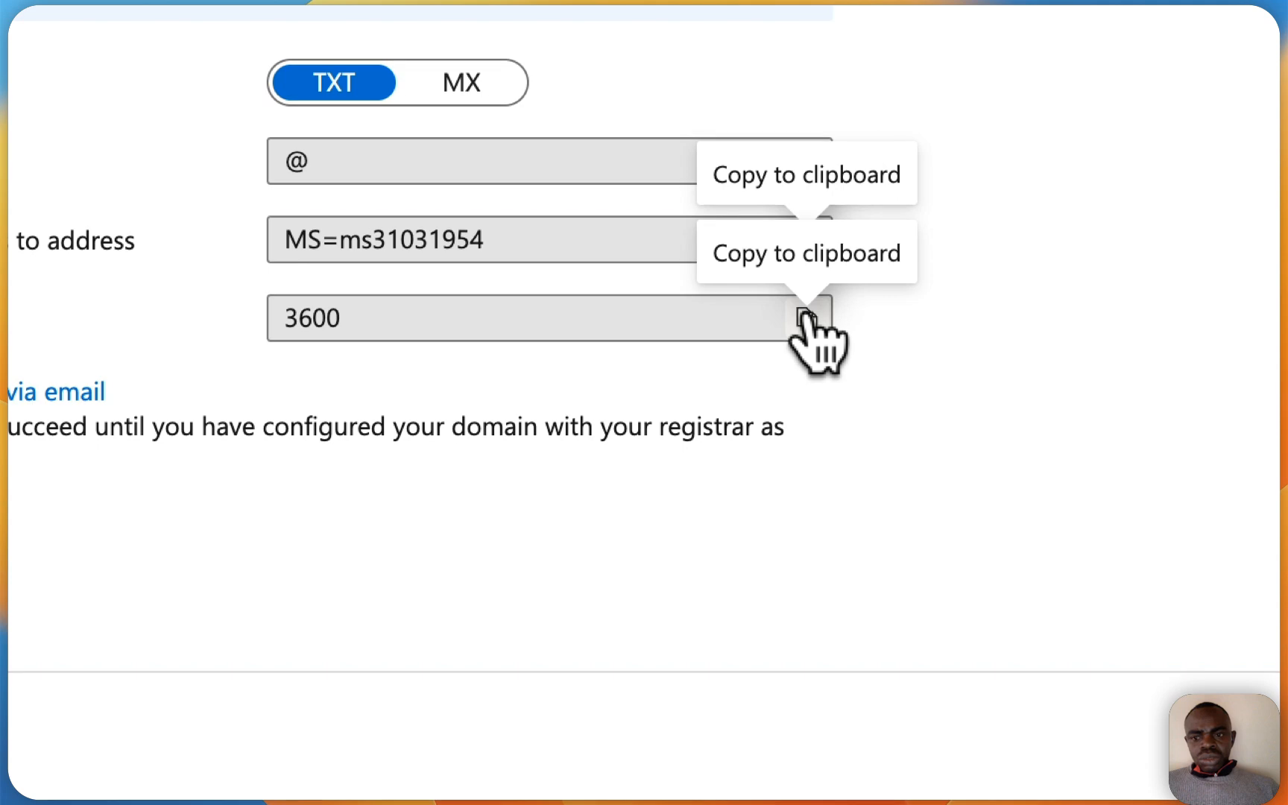
Step: Check the TTL required by Azure, set the TXT record's TTL to Automatic at Namecheap and save the record
{"action": "left_click", "coordinate": [804, 319]}
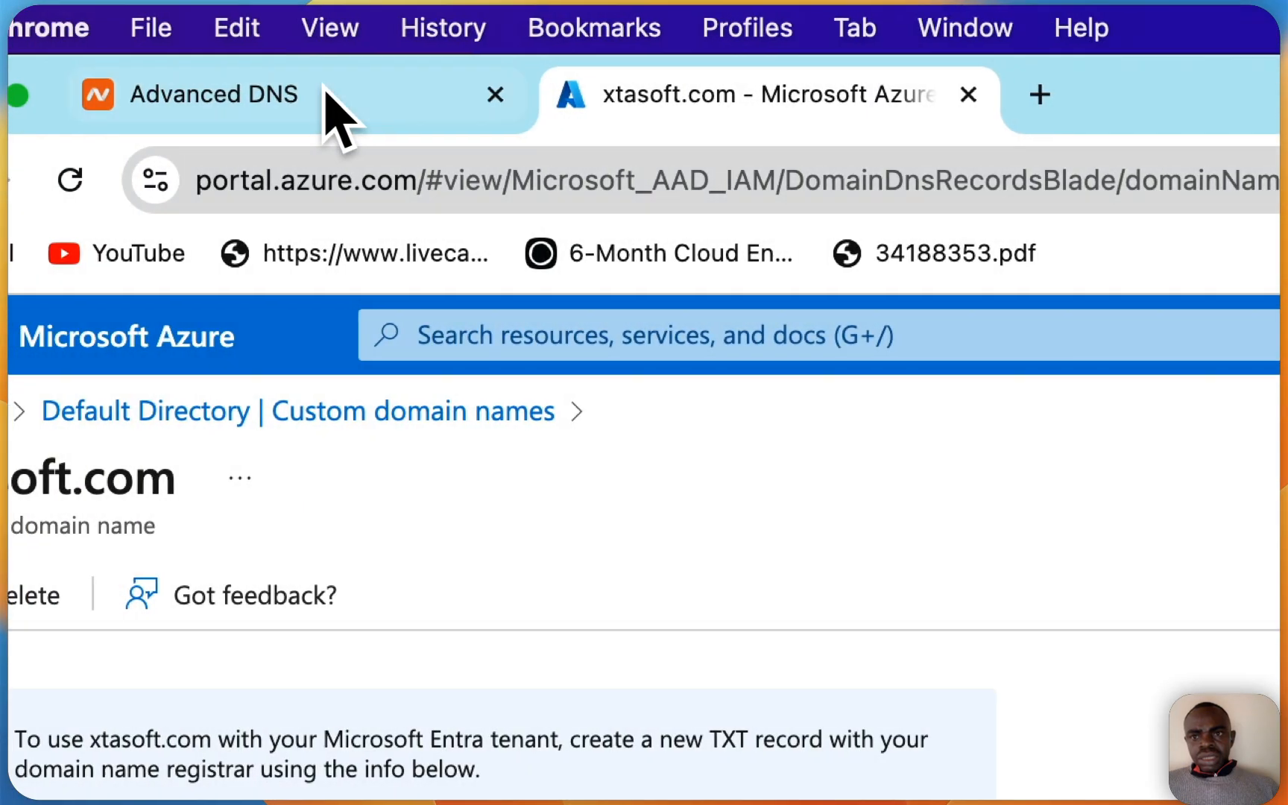
{"action": "left_click", "coordinate": [328, 101]}
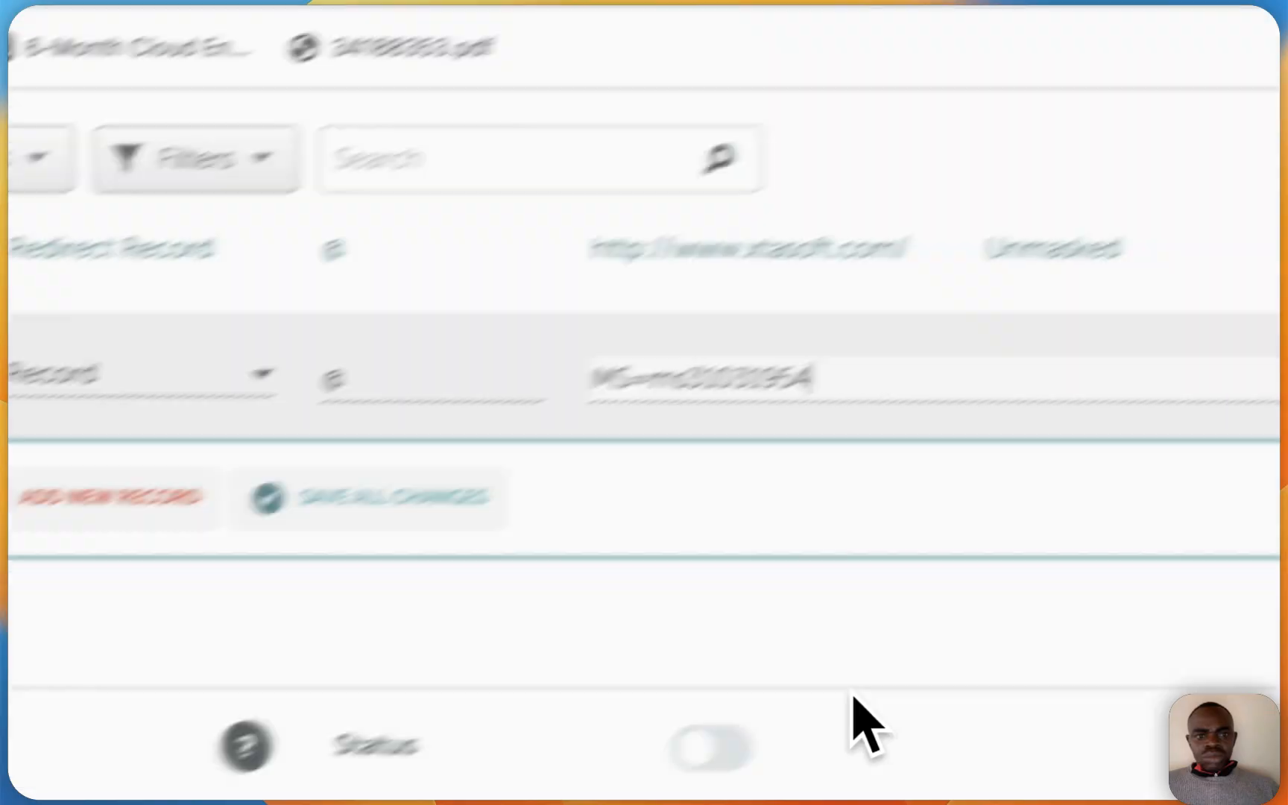
{"action": "left_click", "coordinate": [842, 292]}
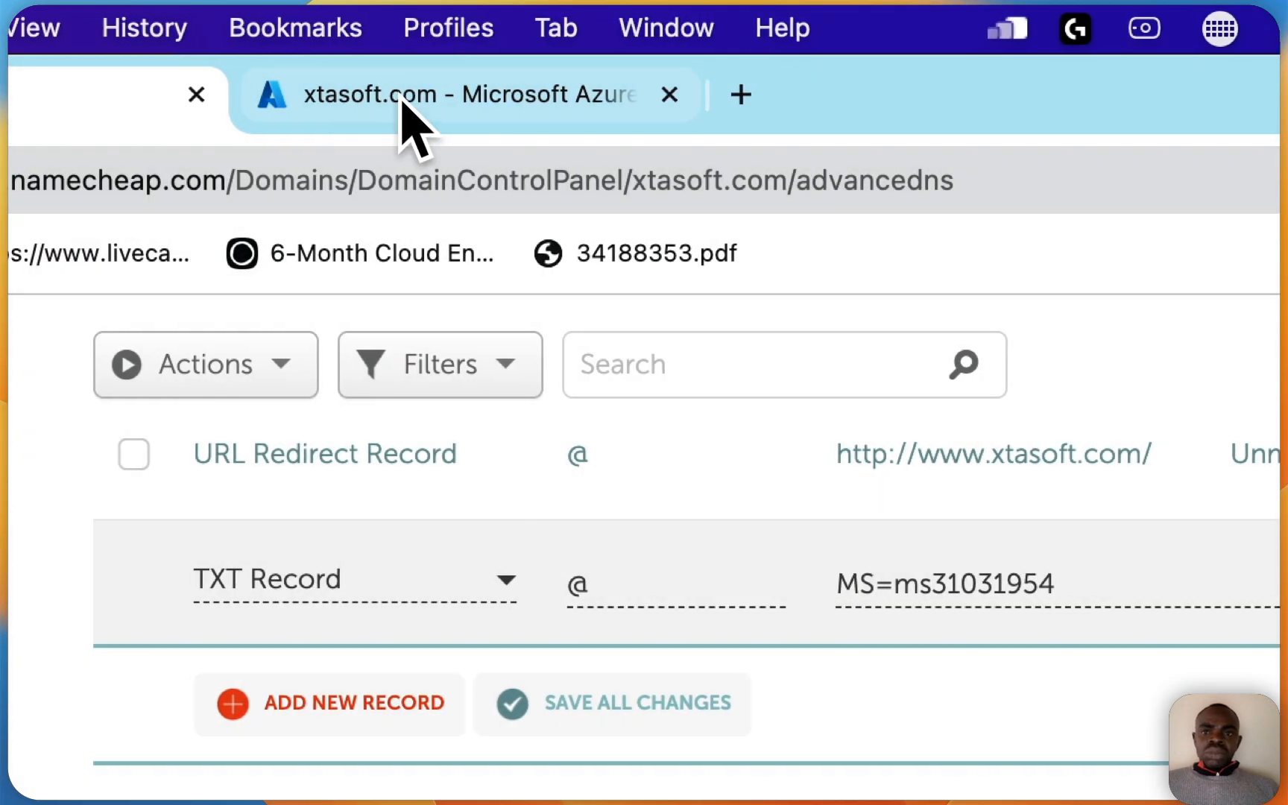
{"action": "left_click", "coordinate": [411, 120]}
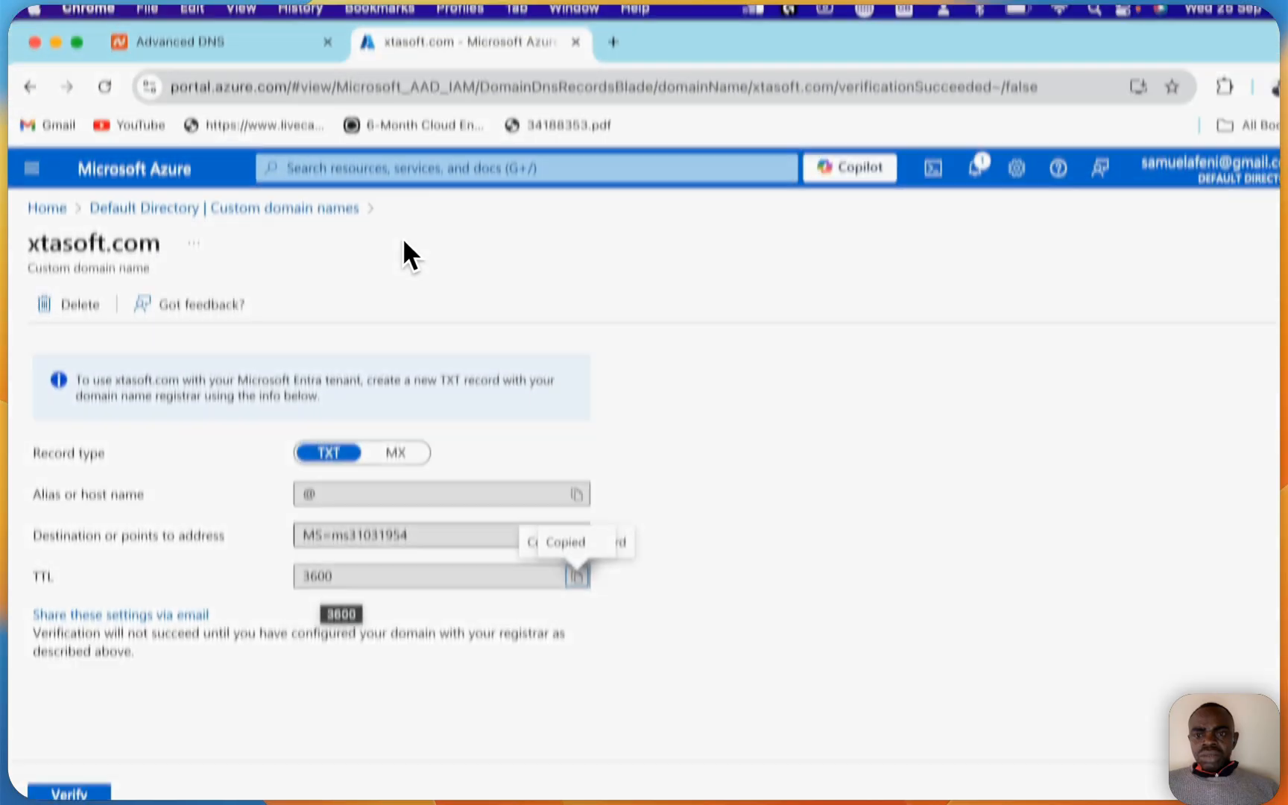
{"action": "left_click", "coordinate": [208, 52]}
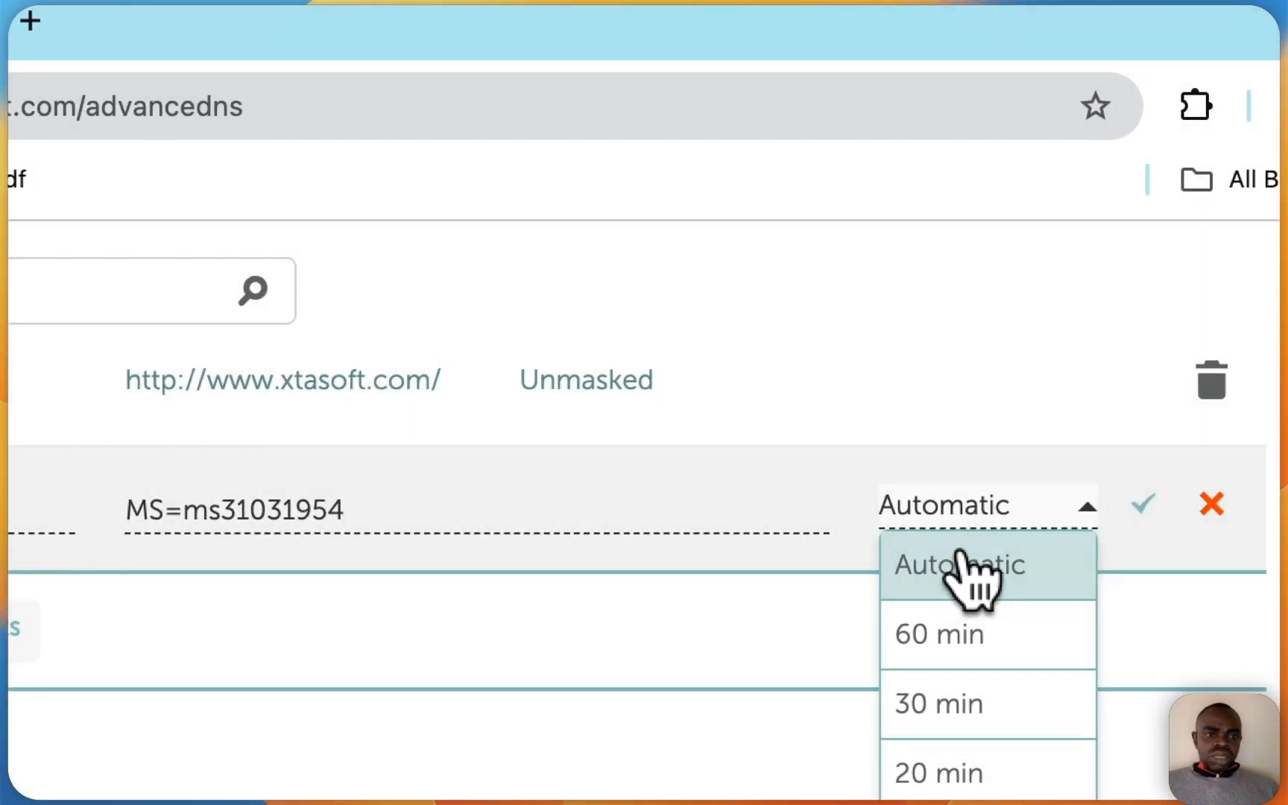
{"action": "left_click", "coordinate": [945, 563]}
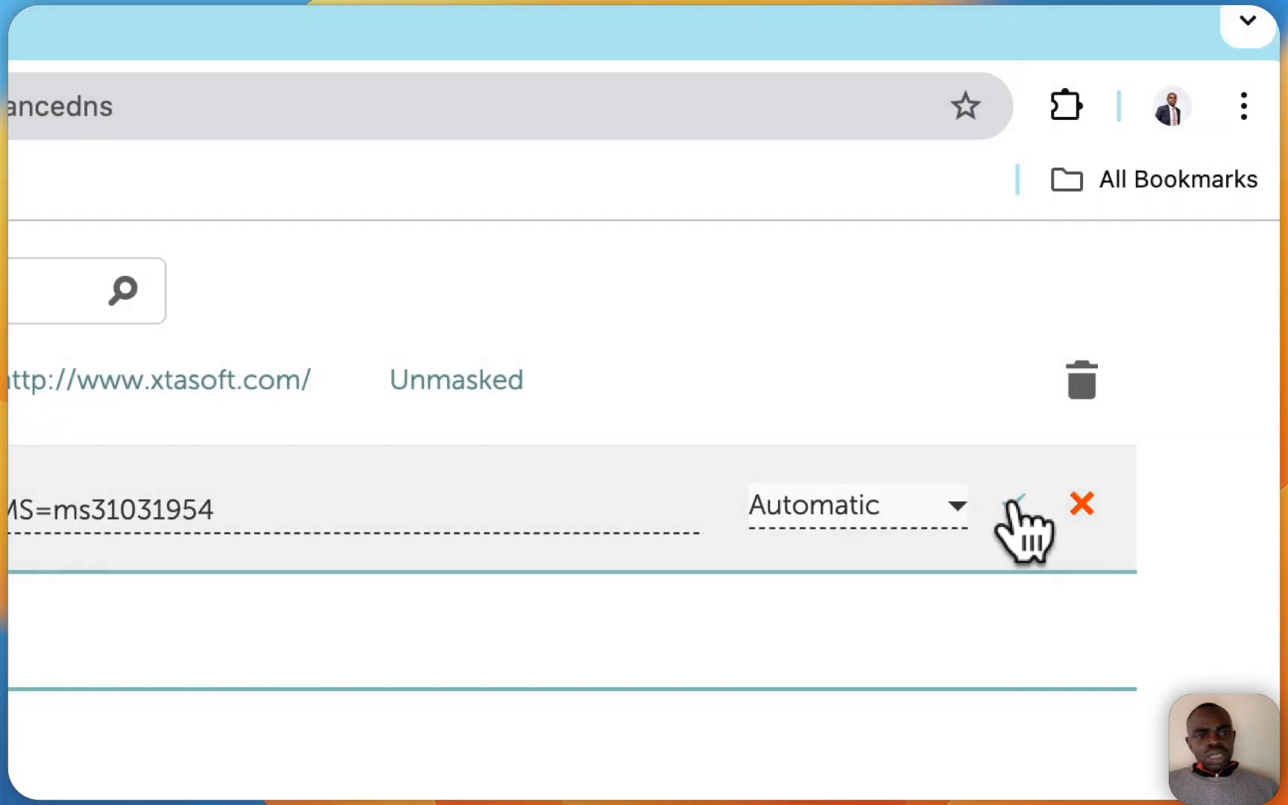
{"action": "left_click", "coordinate": [1271, 506]}
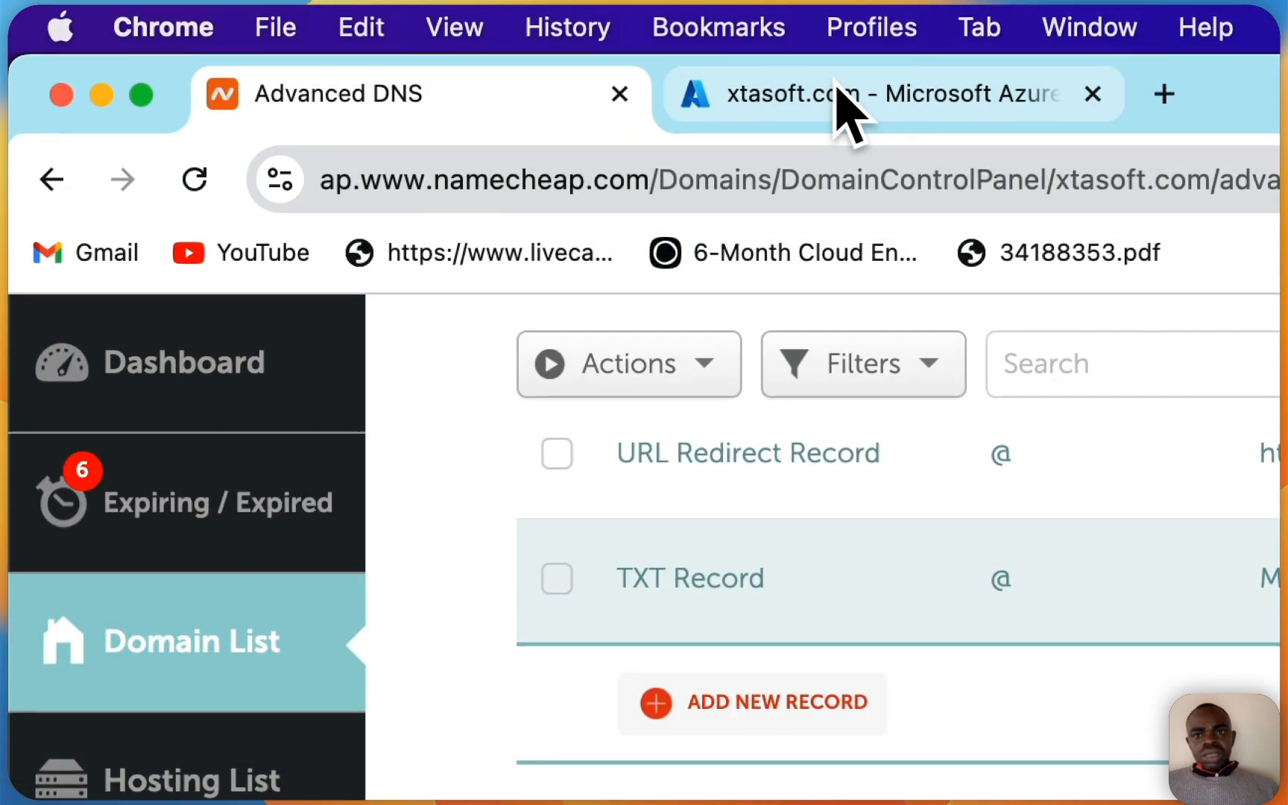
Step: Switch to Azure, try to verify the custom domain xtasoft.com and dismiss the notification
{"action": "left_click", "coordinate": [839, 101]}
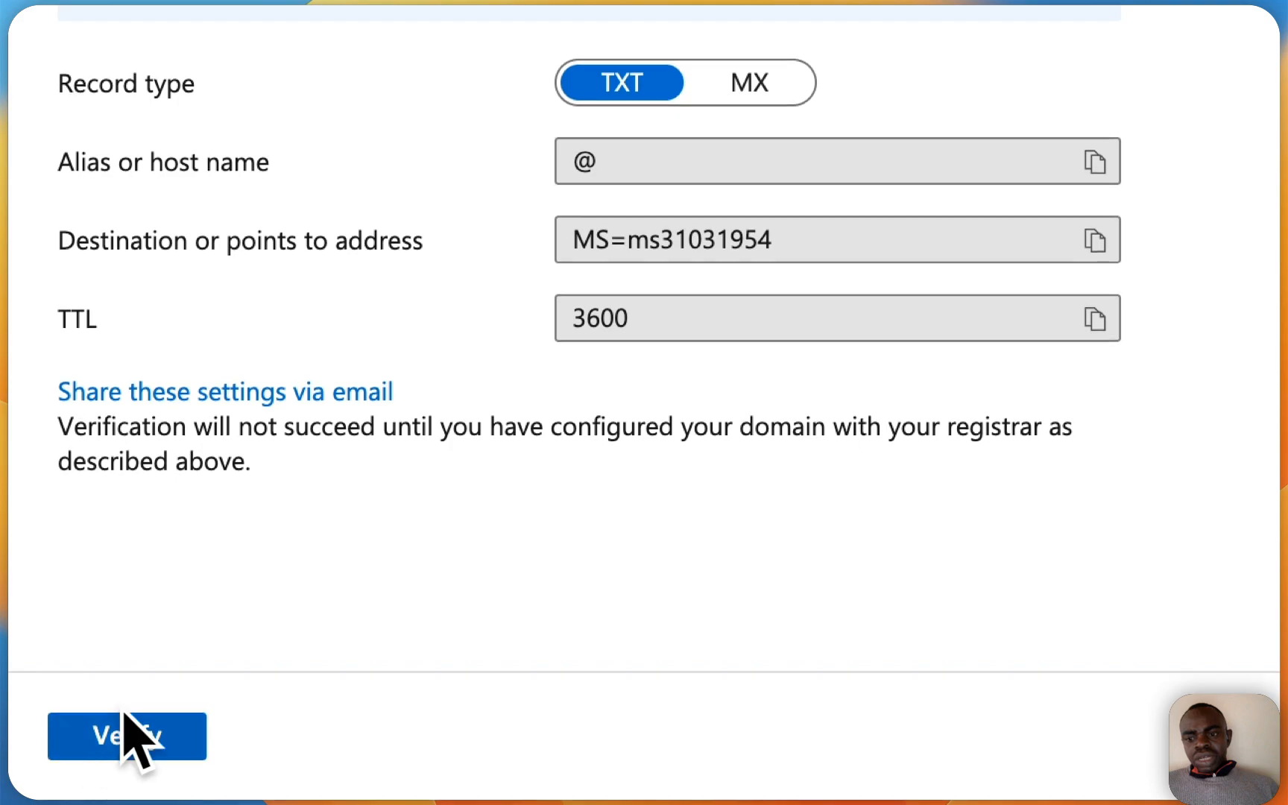
{"action": "left_click", "coordinate": [119, 736]}
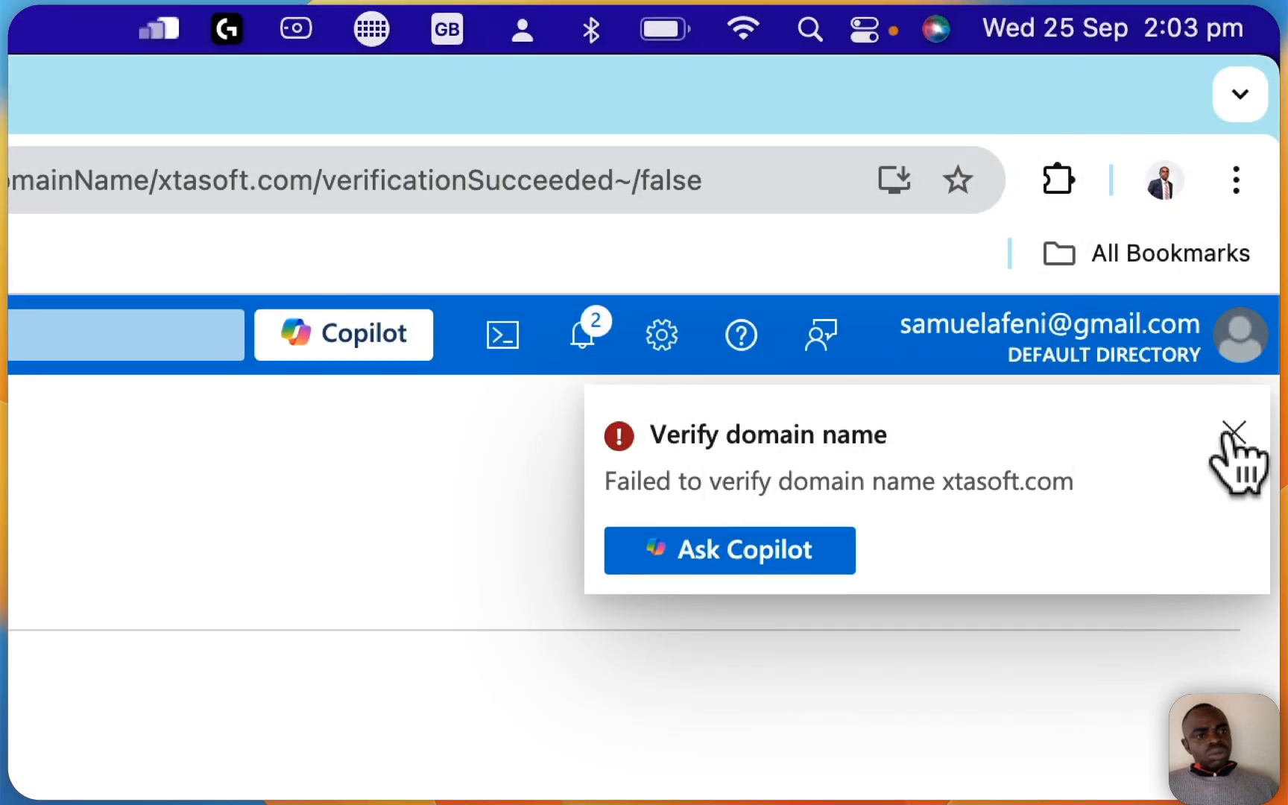
{"action": "left_click", "coordinate": [1234, 434]}
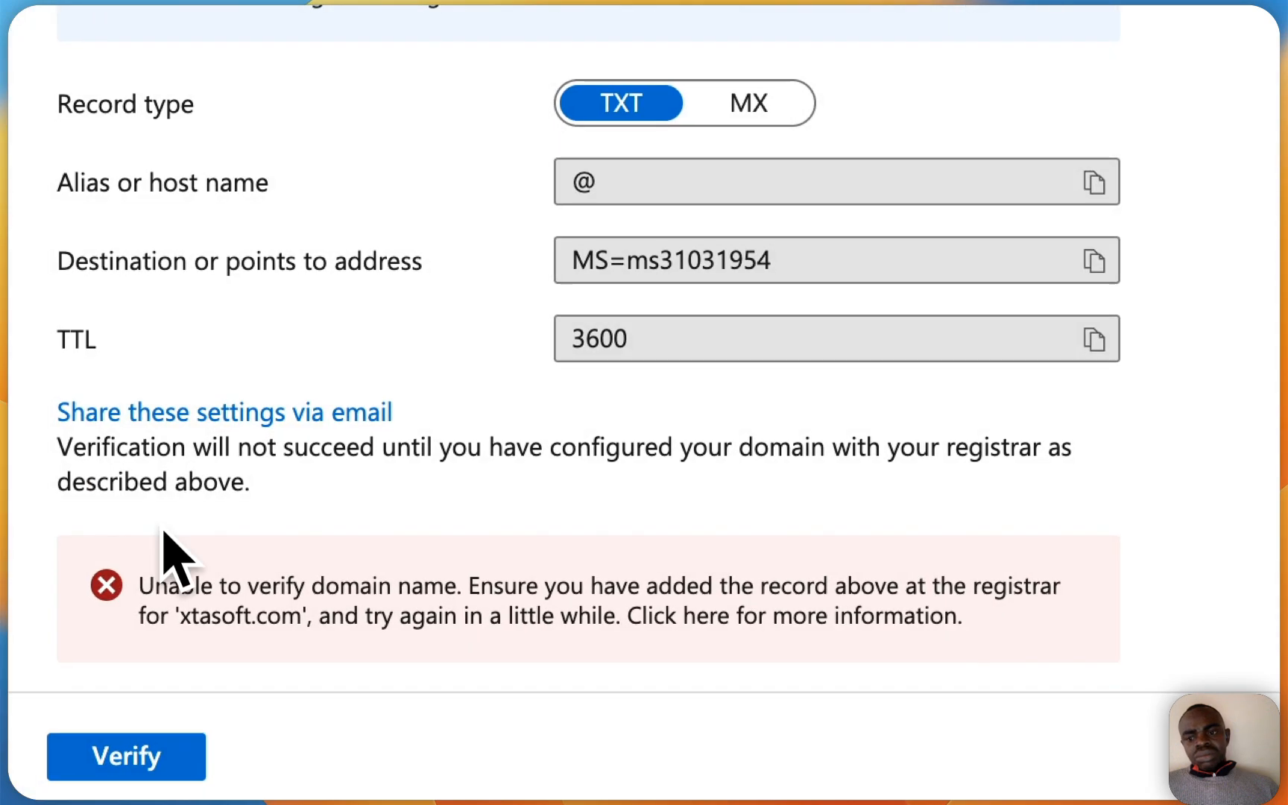
{"action": "scroll", "coordinate": [253, 589], "scroll_direction": "down", "scroll_amount": 1}
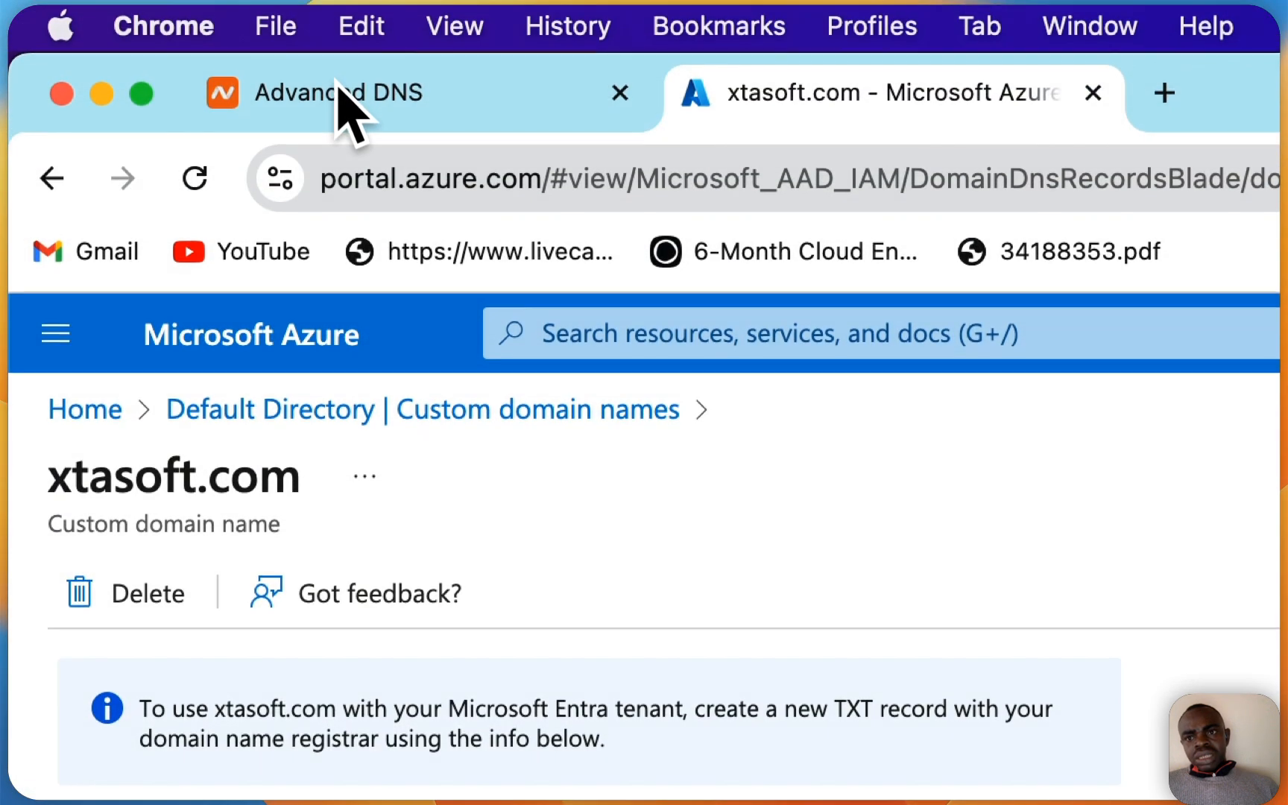
Step: Check the saved TXT record at Namecheap and retry the verification of xtasoft.com in Azure
{"action": "left_click", "coordinate": [339, 88]}
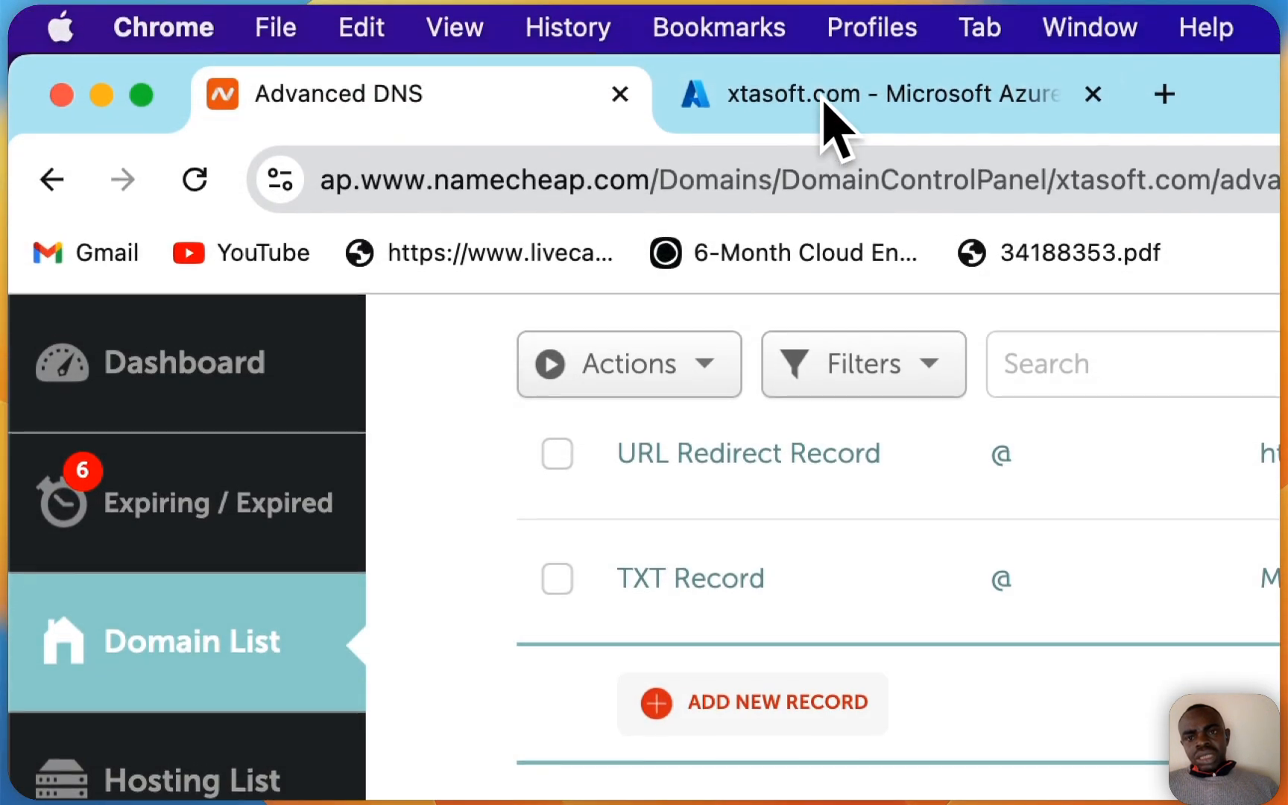
{"action": "left_click", "coordinate": [824, 102]}
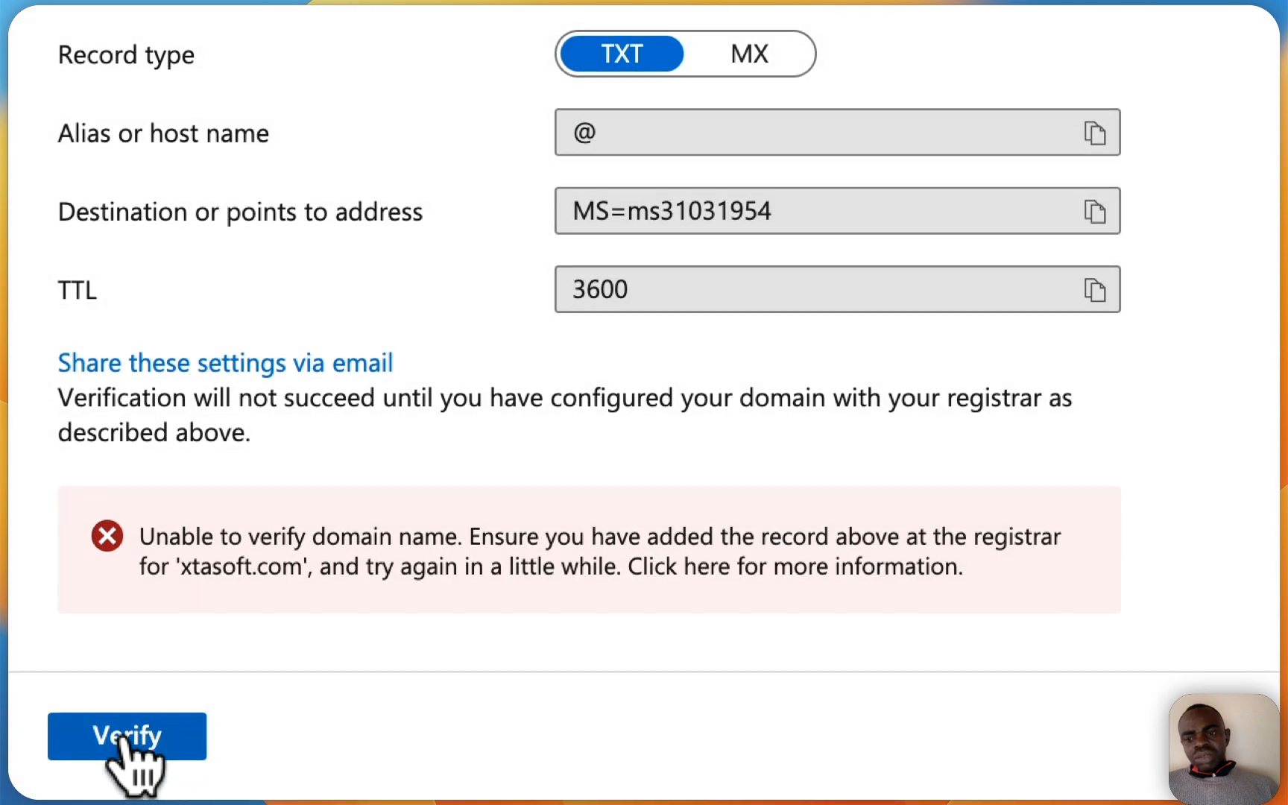
{"action": "left_click", "coordinate": [126, 736]}
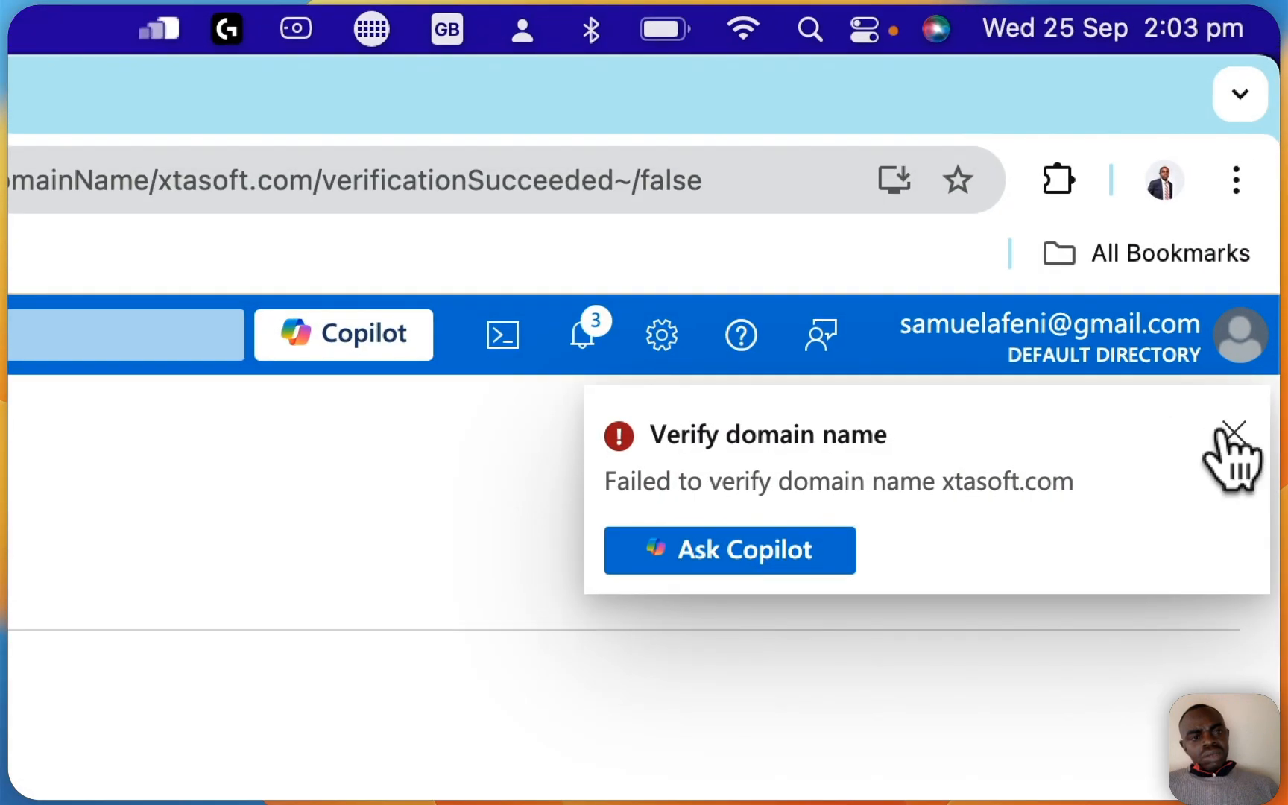
{"action": "left_click", "coordinate": [1271, 400]}
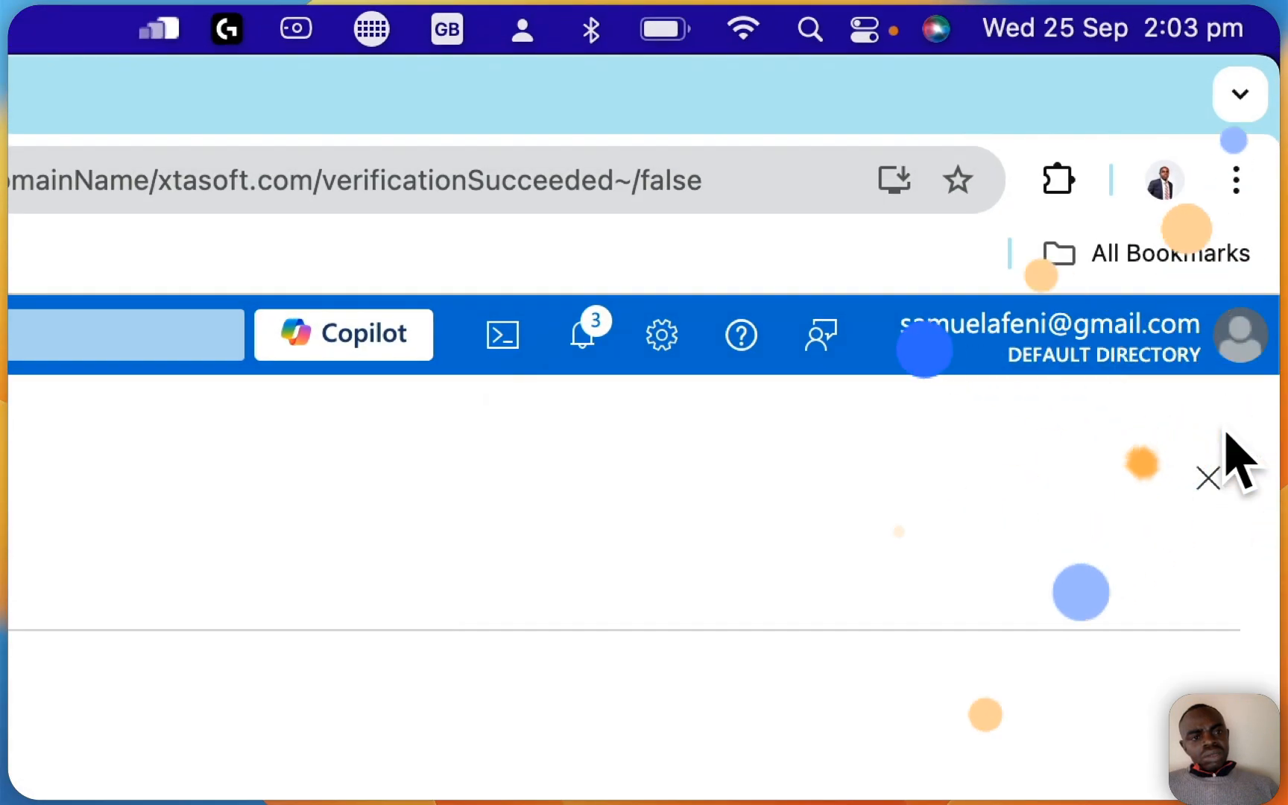
{"action": "left_click", "coordinate": [73, 768]}
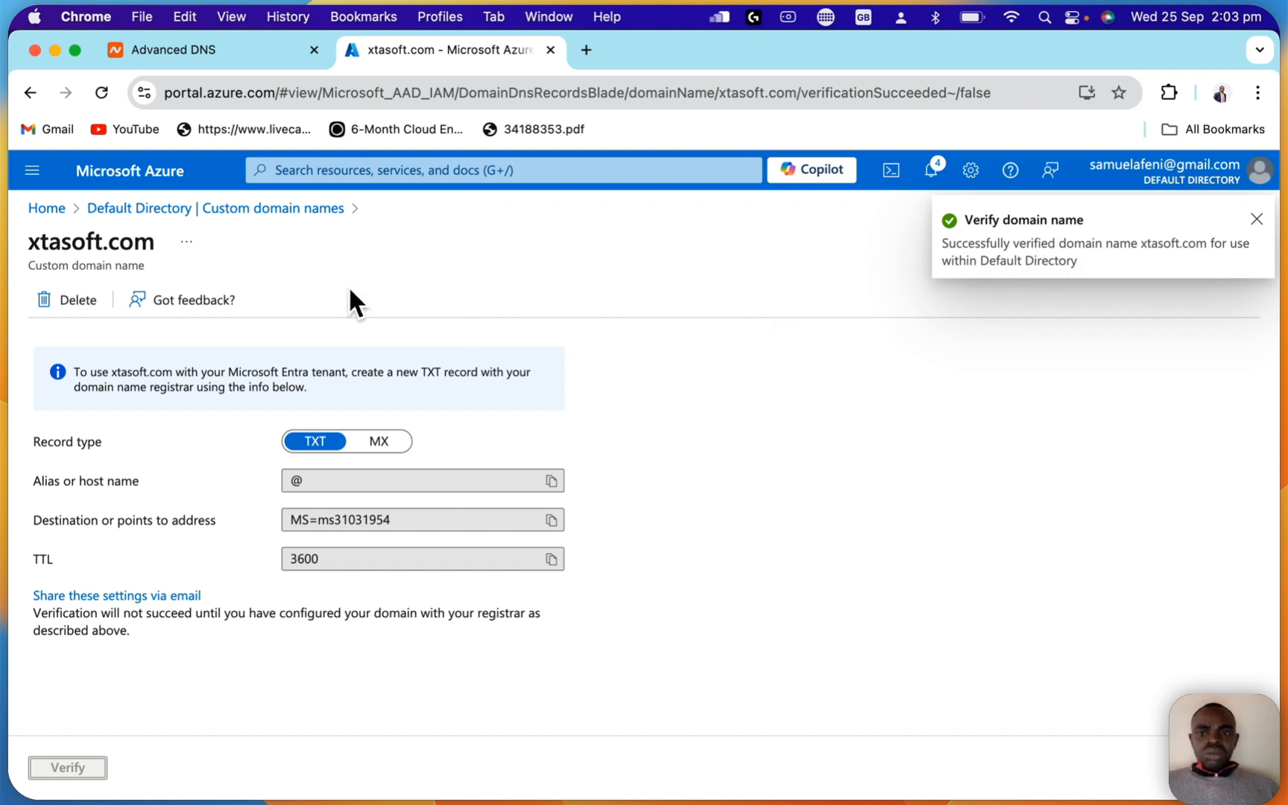
Step: Return to the default directory, open its overview and review the basic information and alerts
{"action": "left_click", "coordinate": [131, 211]}
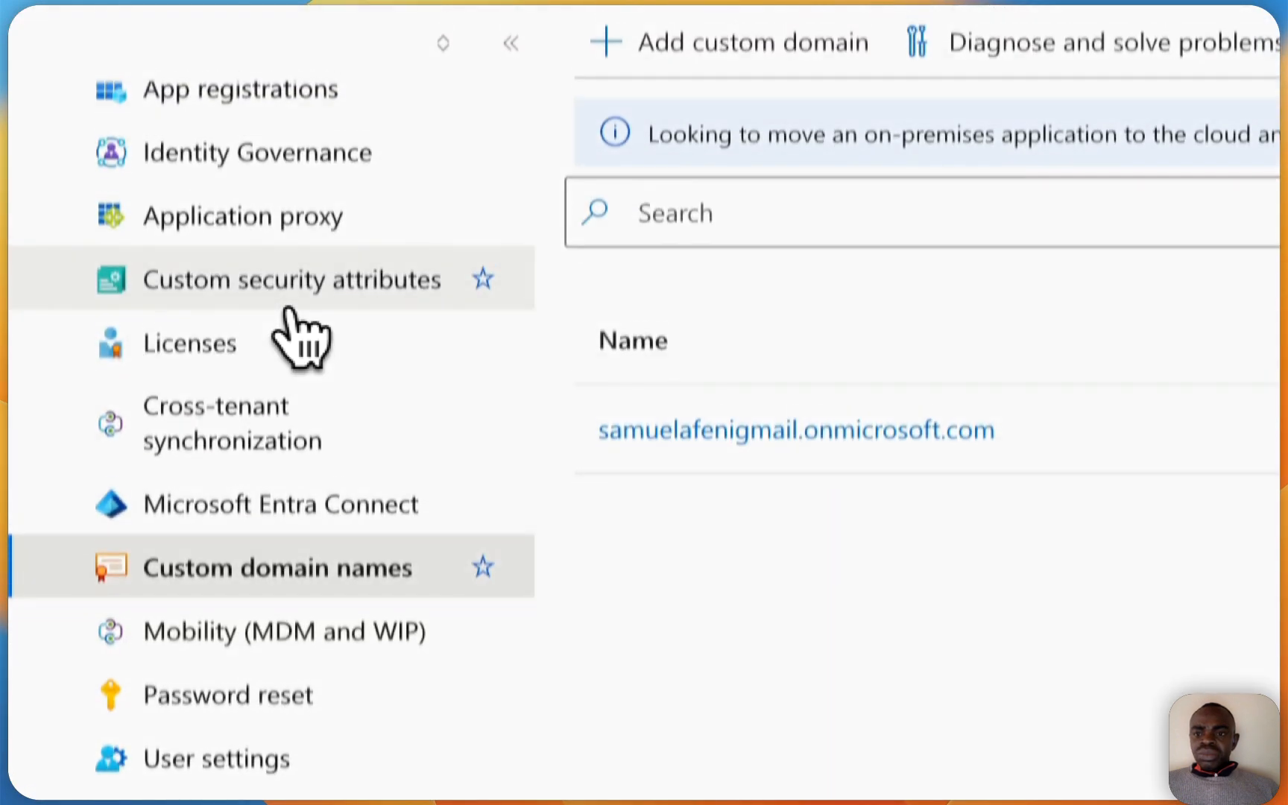
{"action": "scroll", "coordinate": [451, 351], "scroll_direction": "up", "scroll_amount": 10}
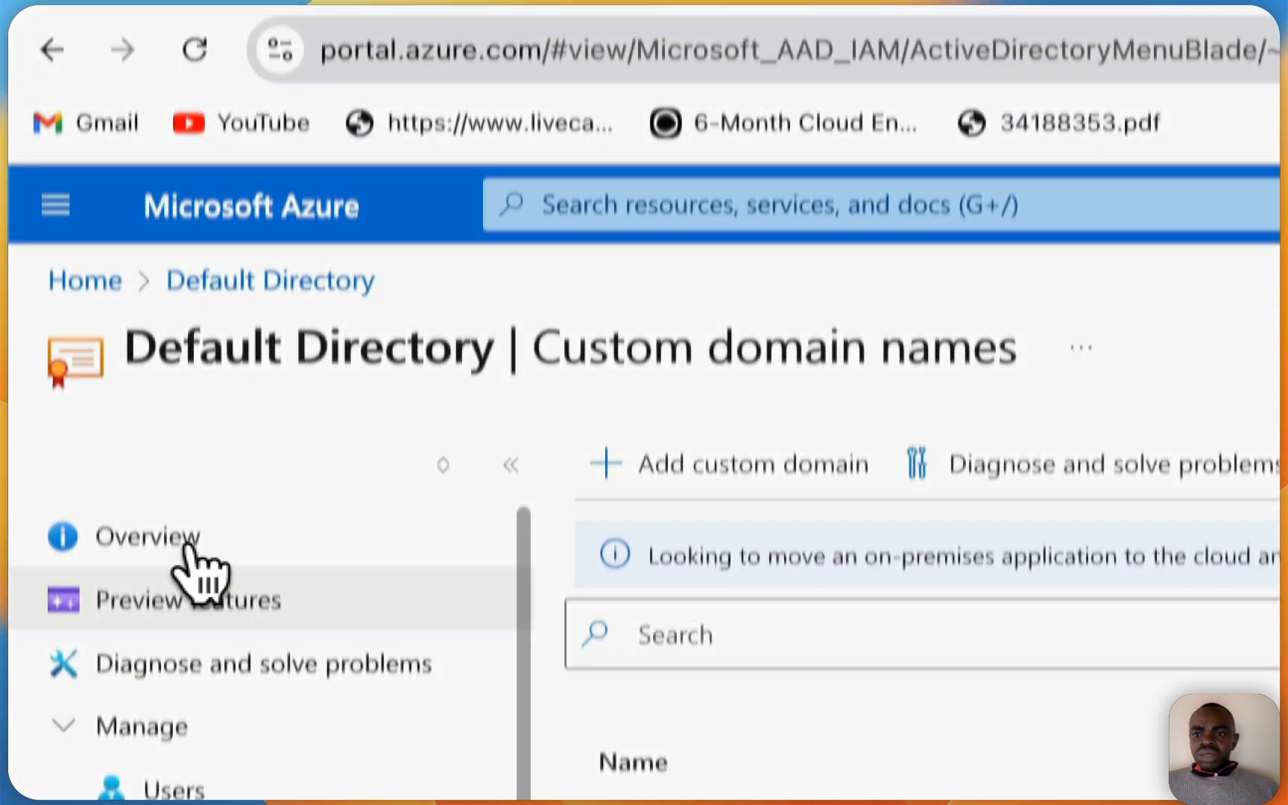
{"action": "left_click", "coordinate": [183, 166]}
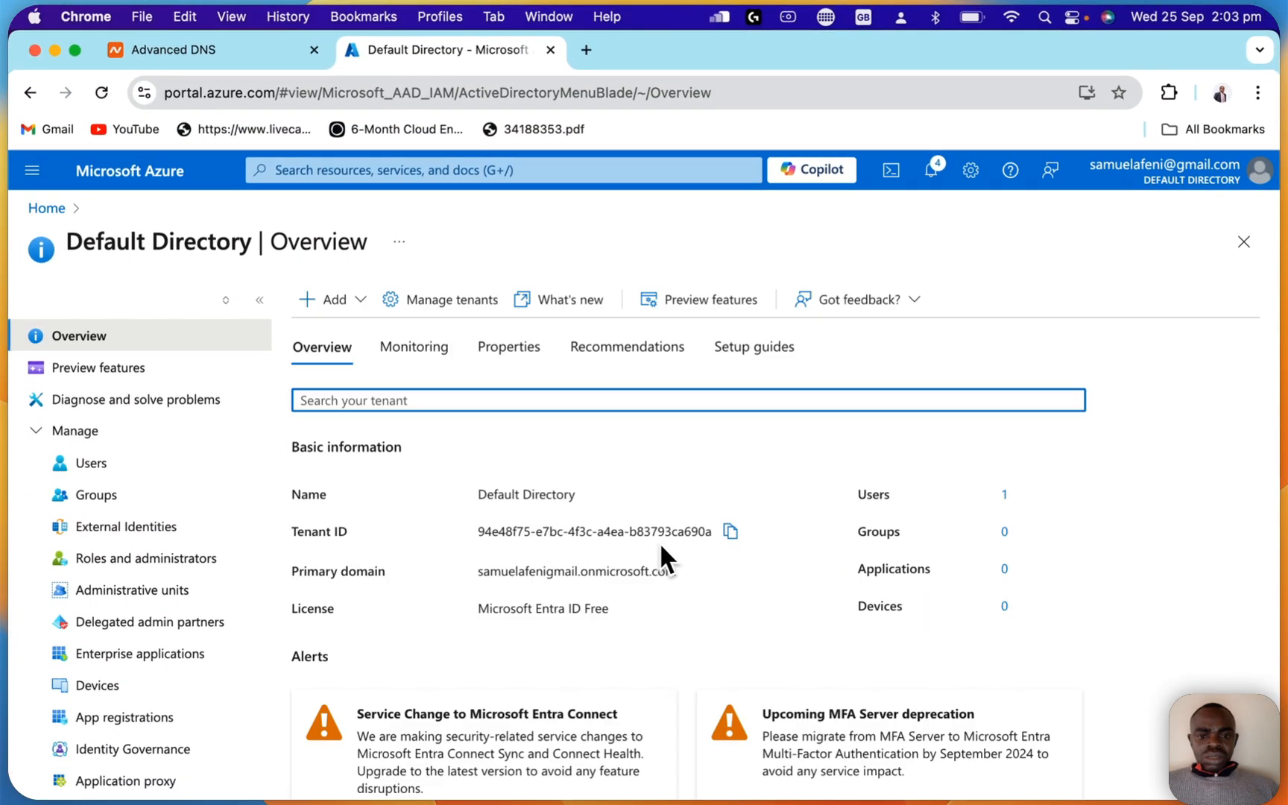
{"action": "scroll", "coordinate": [636, 506], "scroll_direction": "down", "scroll_amount": 2}
{"action": "scroll", "coordinate": [607, 492], "scroll_direction": "up", "scroll_amount": 2}
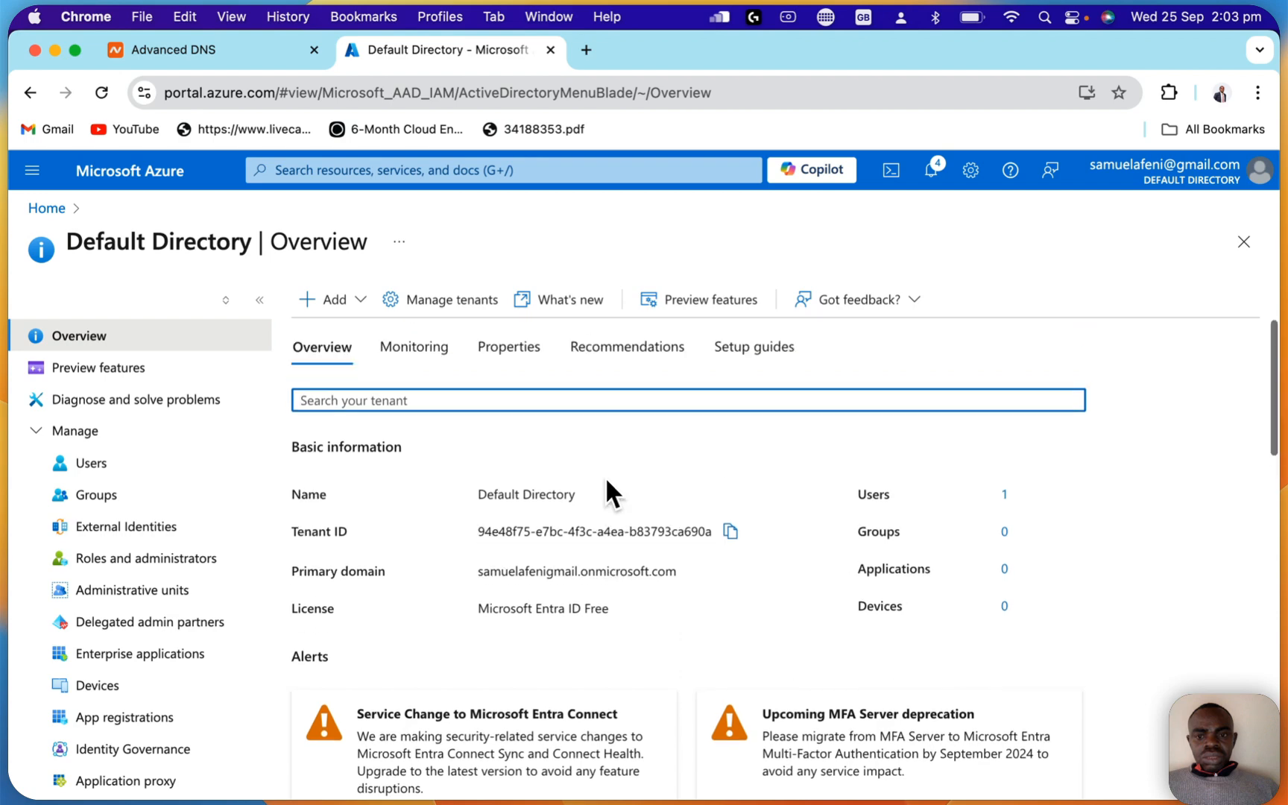
{"action": "scroll", "coordinate": [607, 492], "scroll_direction": "down", "scroll_amount": 5}
{"action": "scroll", "coordinate": [521, 492], "scroll_direction": "up", "scroll_amount": 5}
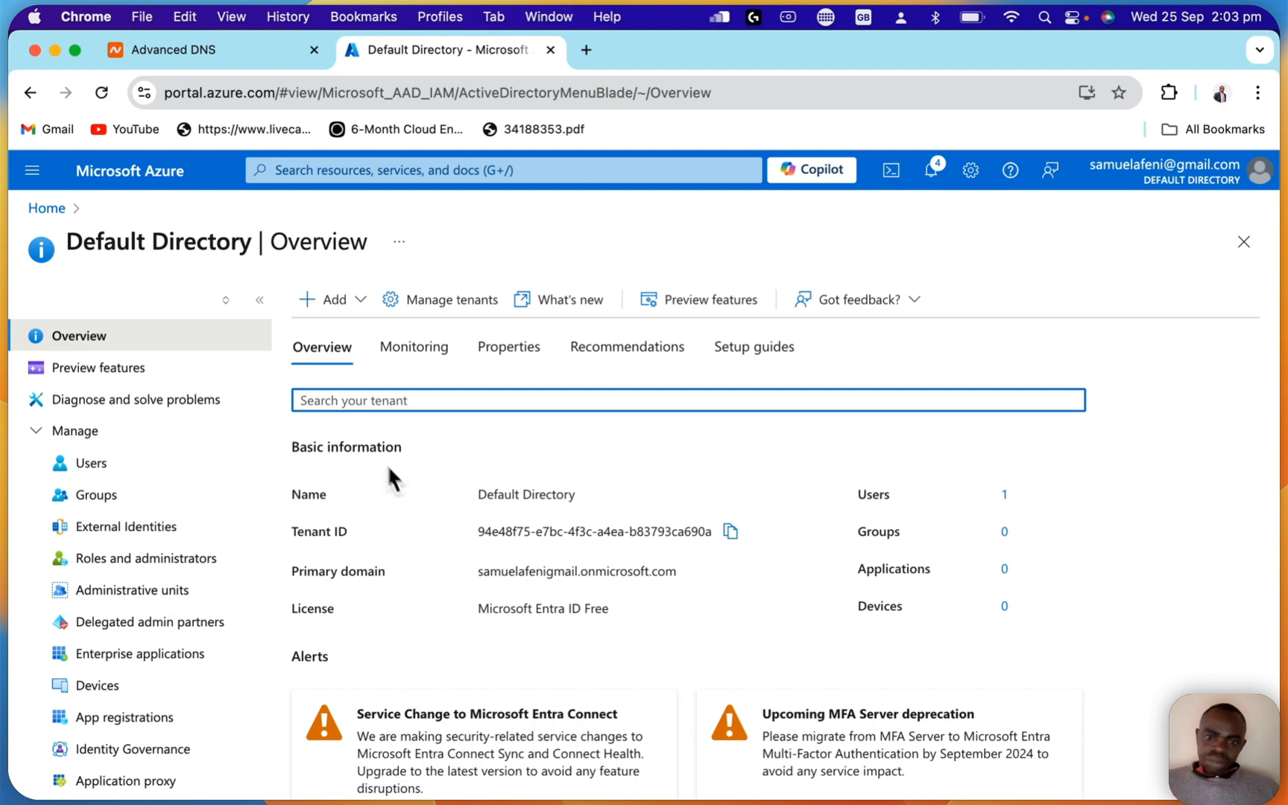
Step: Start creating a new internal user in the default directory and select xtasoft.com as the domain of the user principal name
{"action": "left_click", "coordinate": [108, 471]}
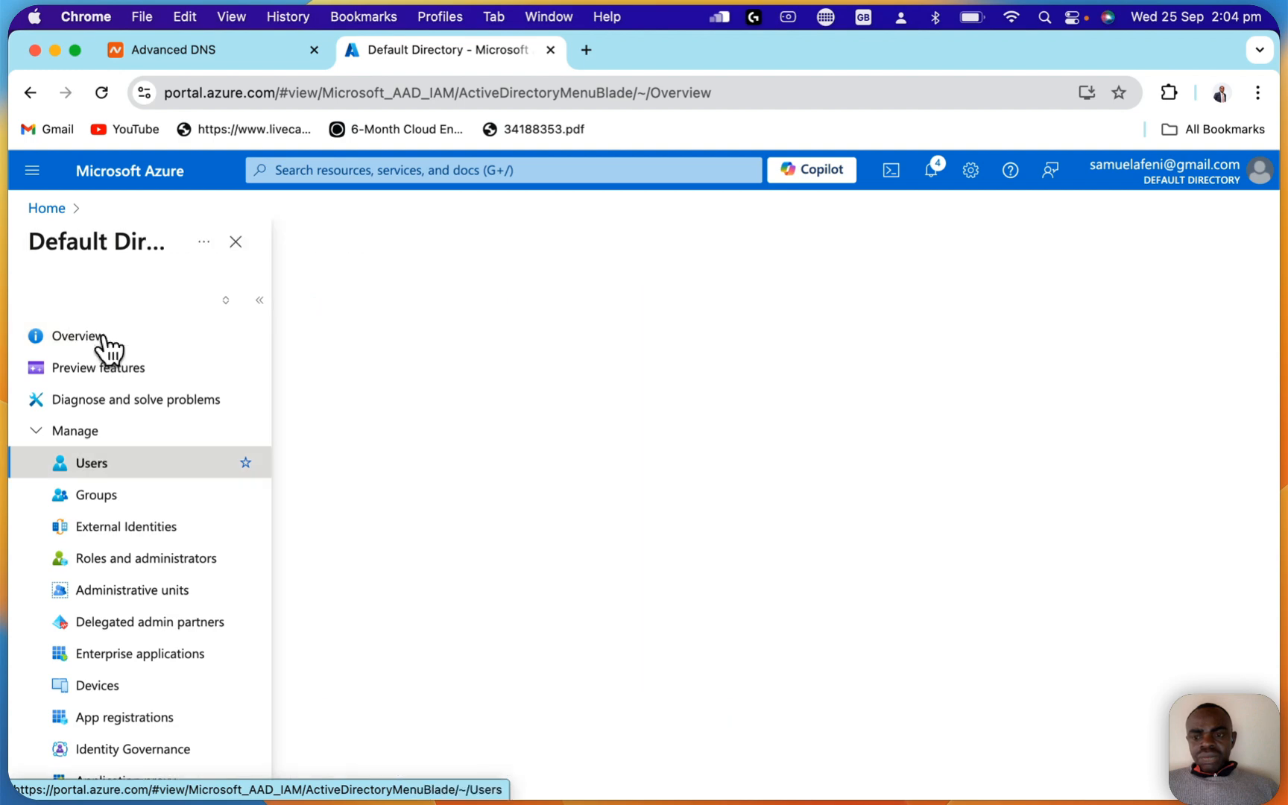
{"action": "left_click", "coordinate": [770, 417]}
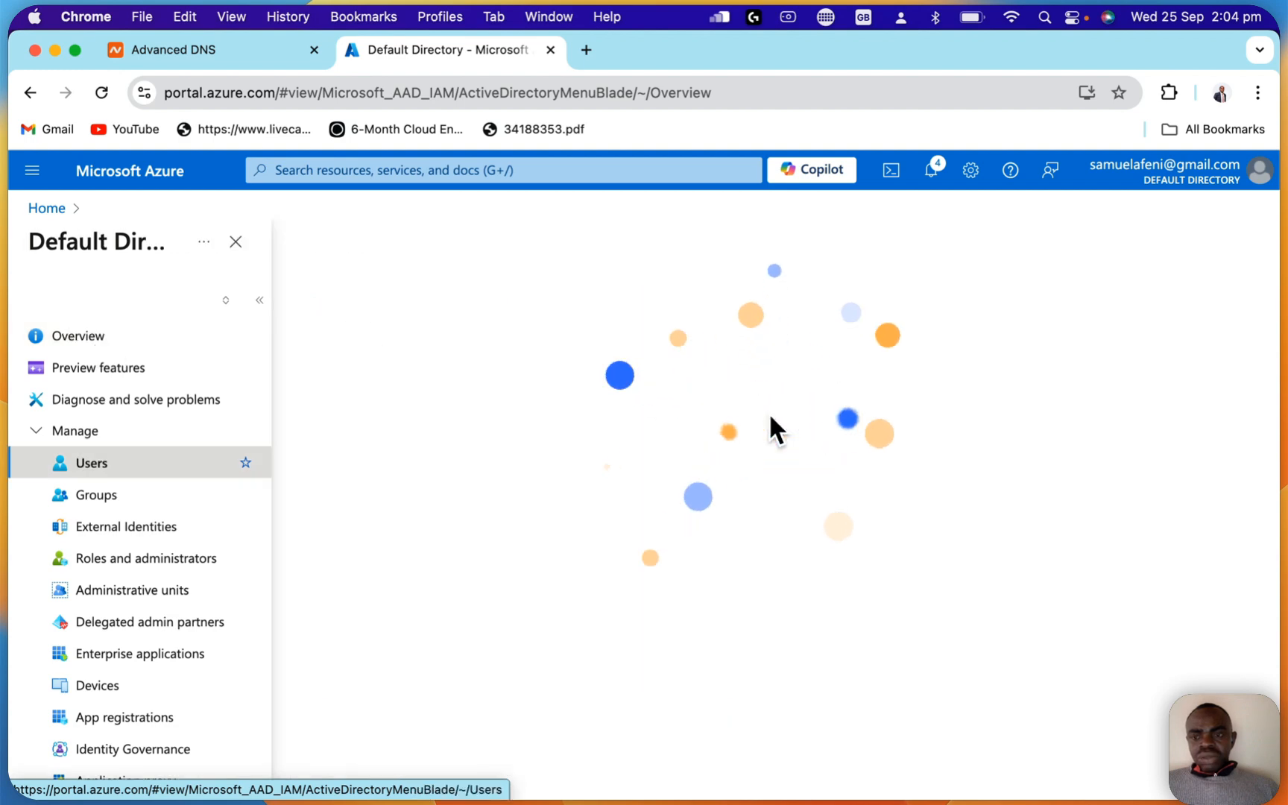
{"action": "left_click", "coordinate": [721, 376]}
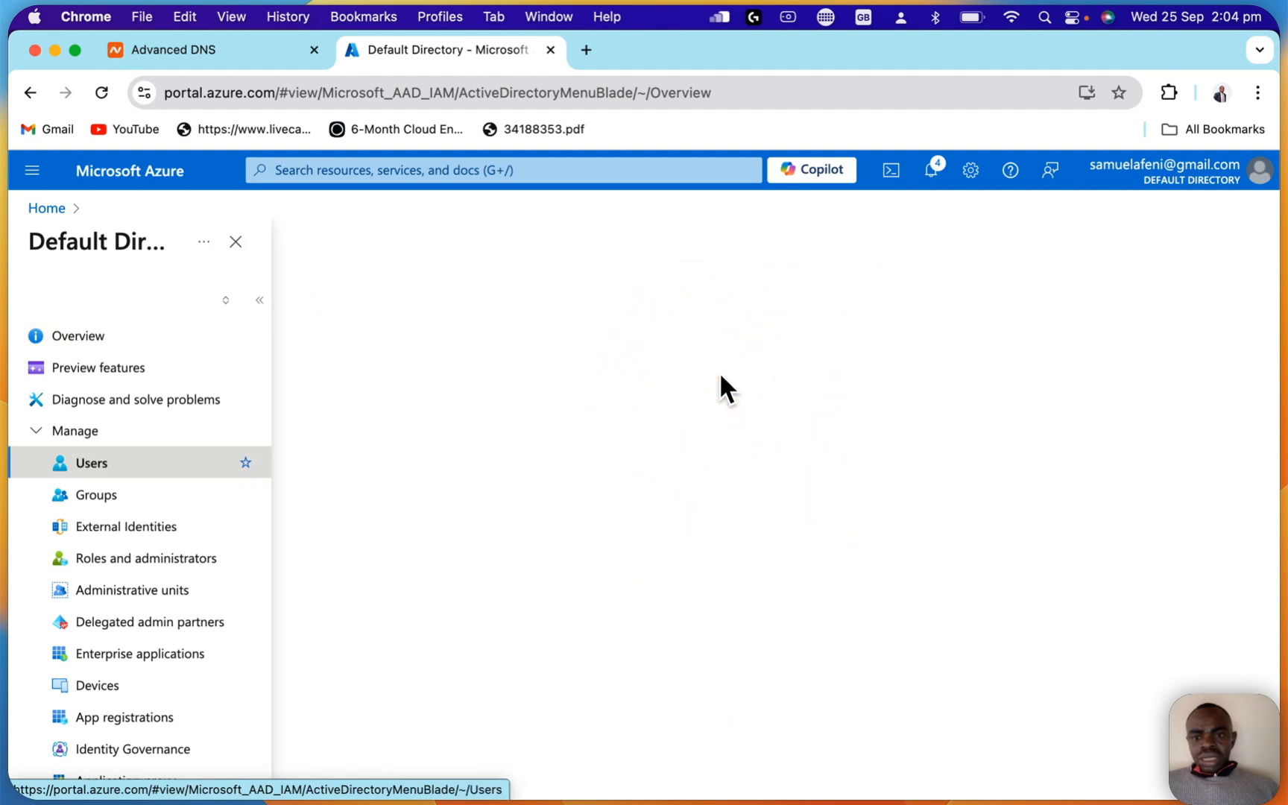
{"action": "left_click", "coordinate": [542, 456]}
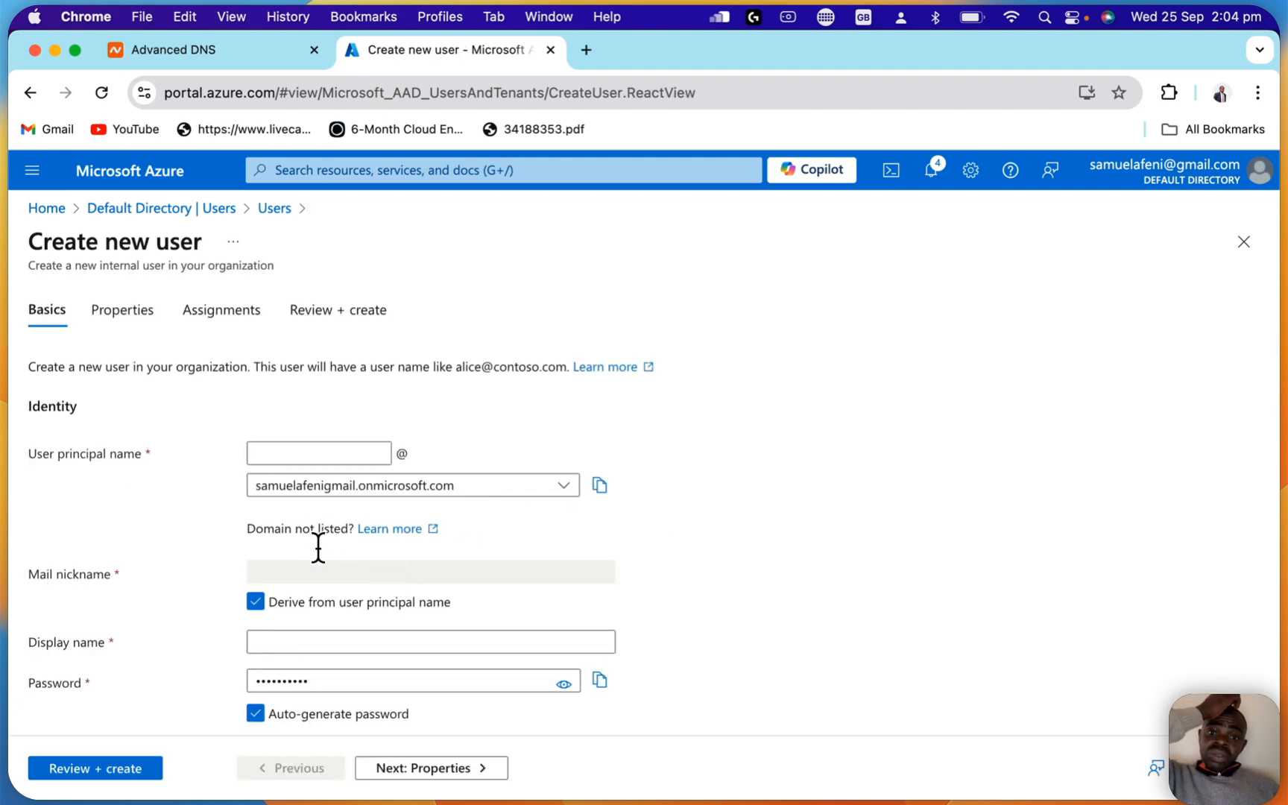
{"action": "left_click", "coordinate": [313, 486]}
{"action": "left_click", "coordinate": [298, 550]}
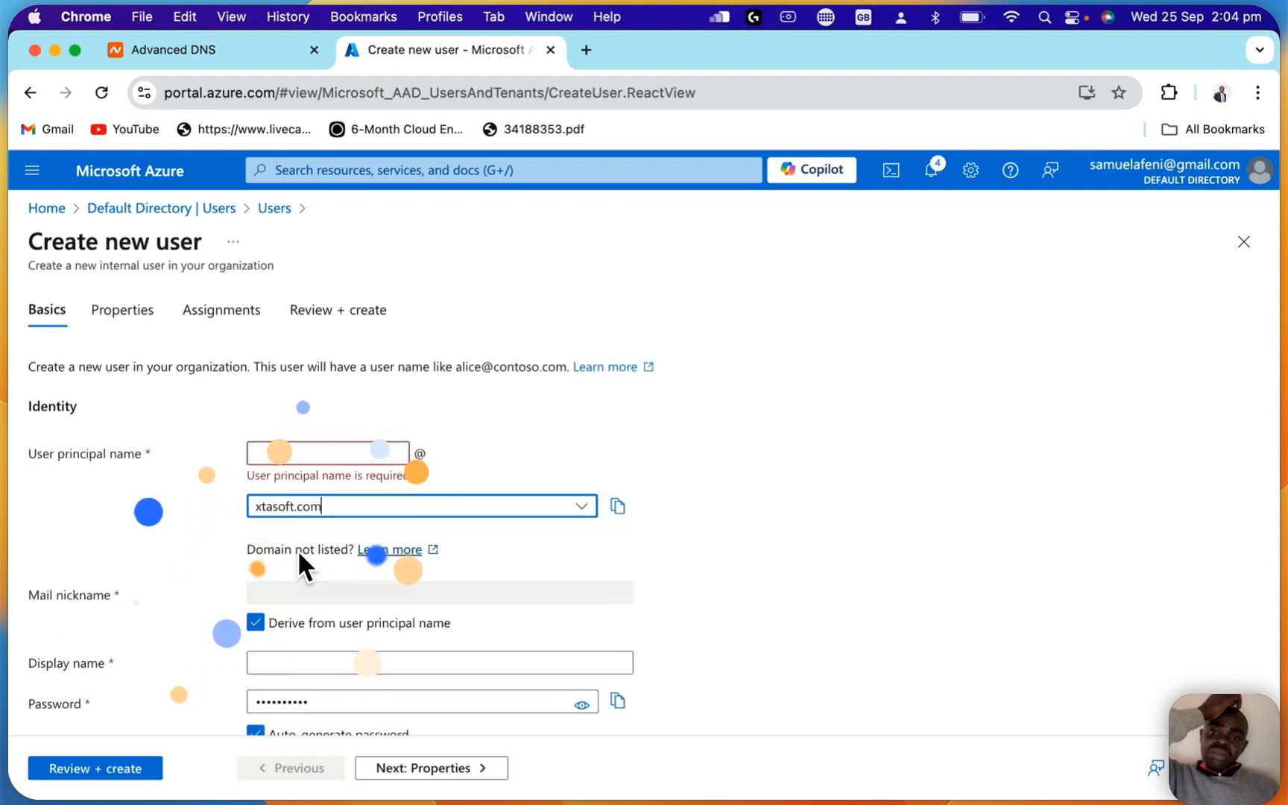